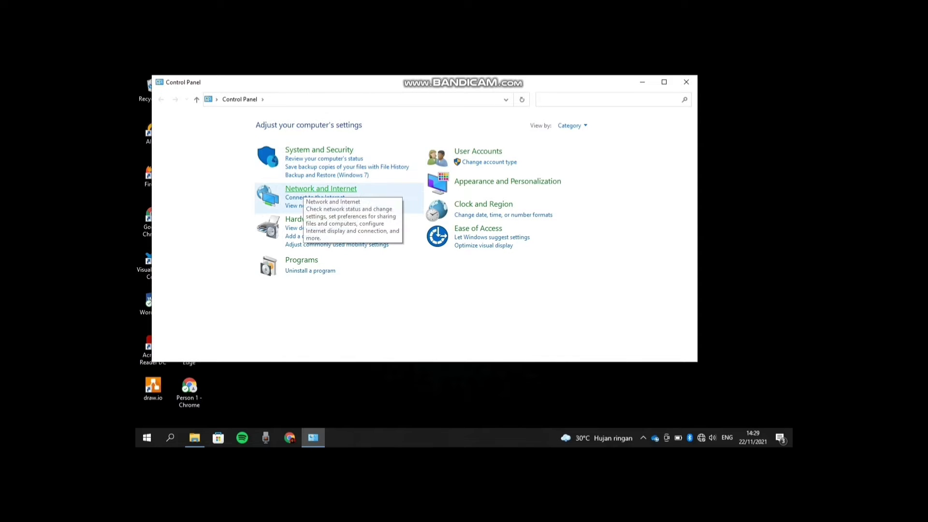
- Open the Ethernet adapter's IPv4 properties through Network and Sharing Center
click(303, 189)
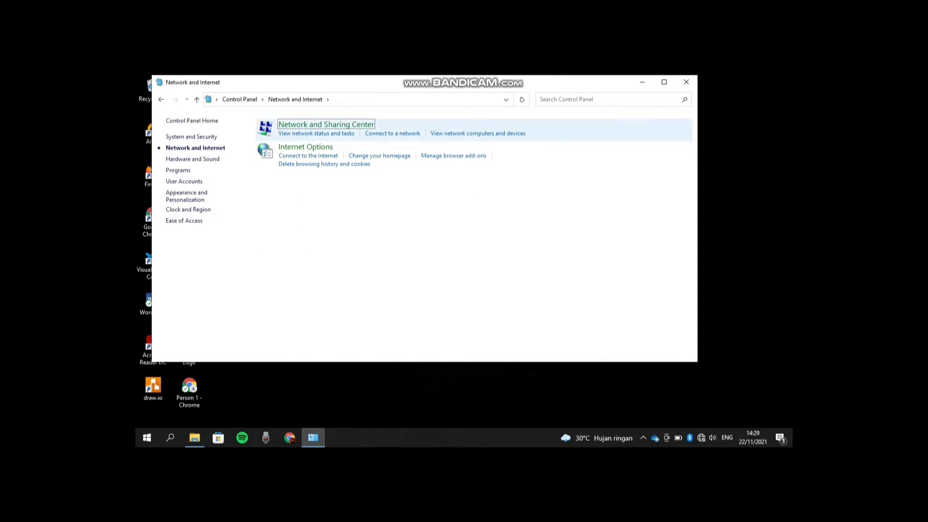
click(338, 125)
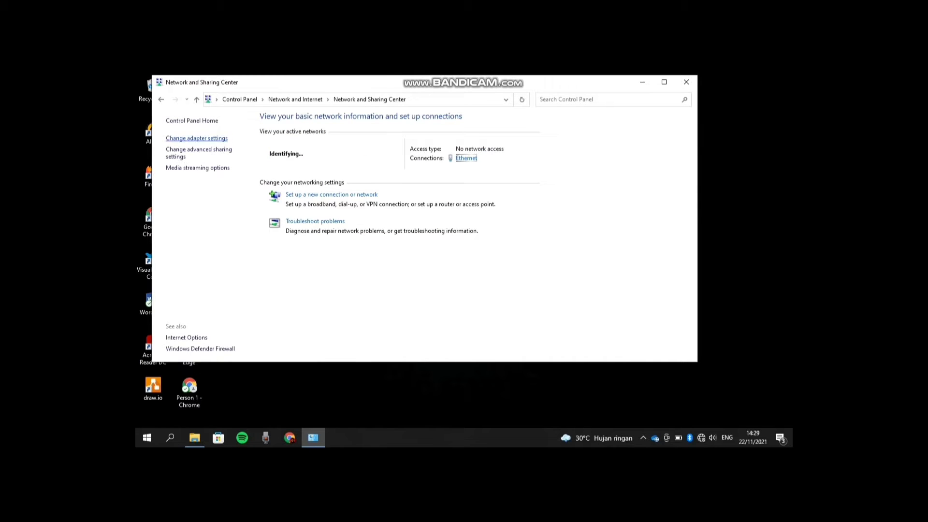
click(197, 138)
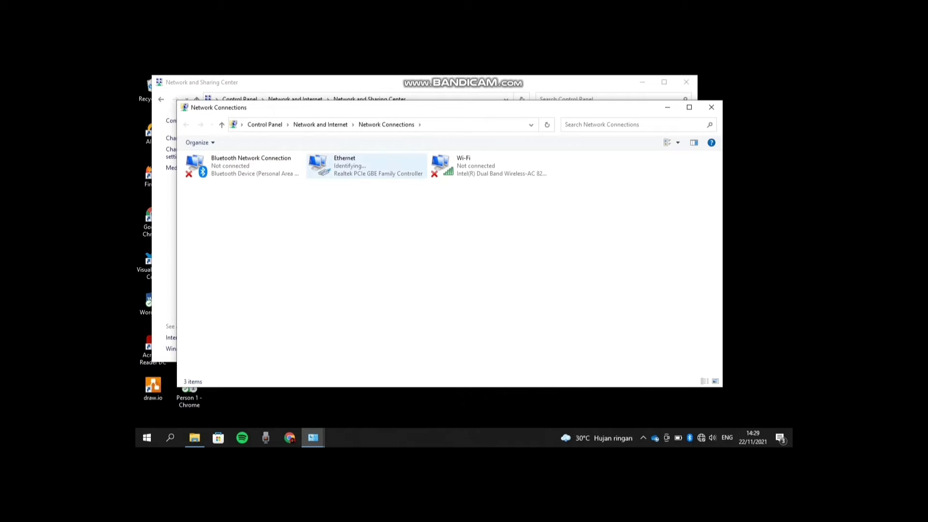
right_click(341, 173)
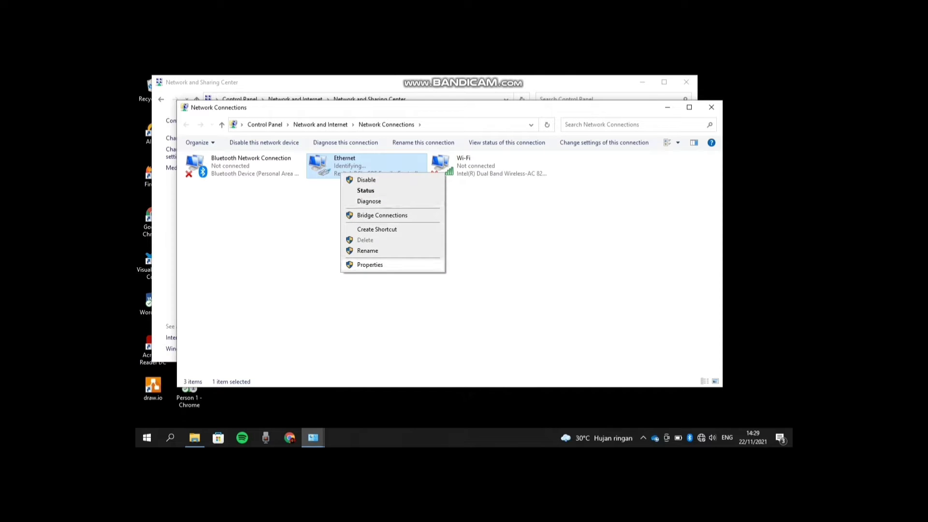
click(370, 264)
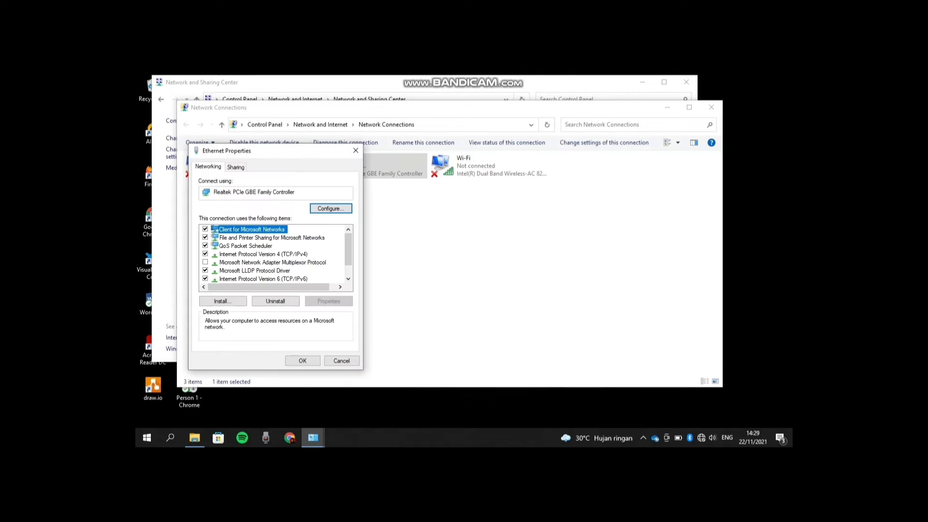
double_click(263, 254)
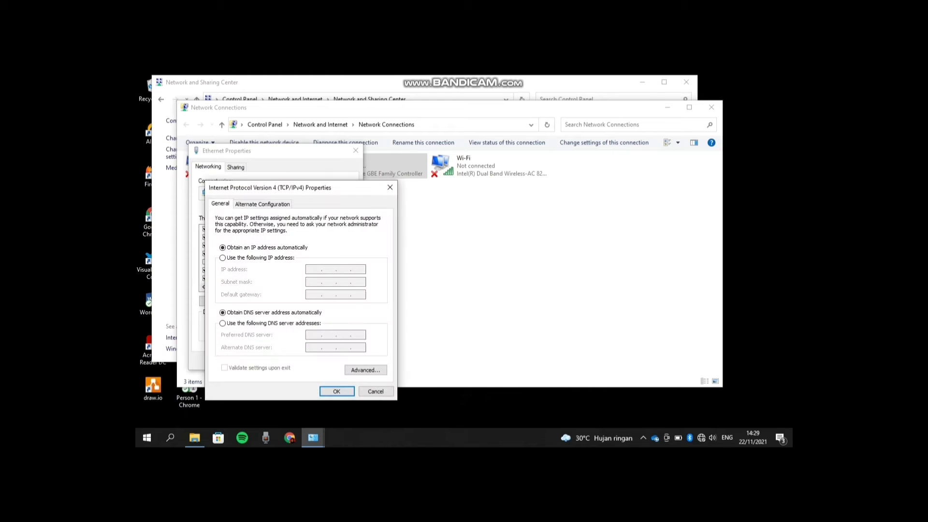
- Assign static IPv4 192.168.2.100, mask 255.255.255.0, DNS 8.8.8.8, and save
click(223, 257)
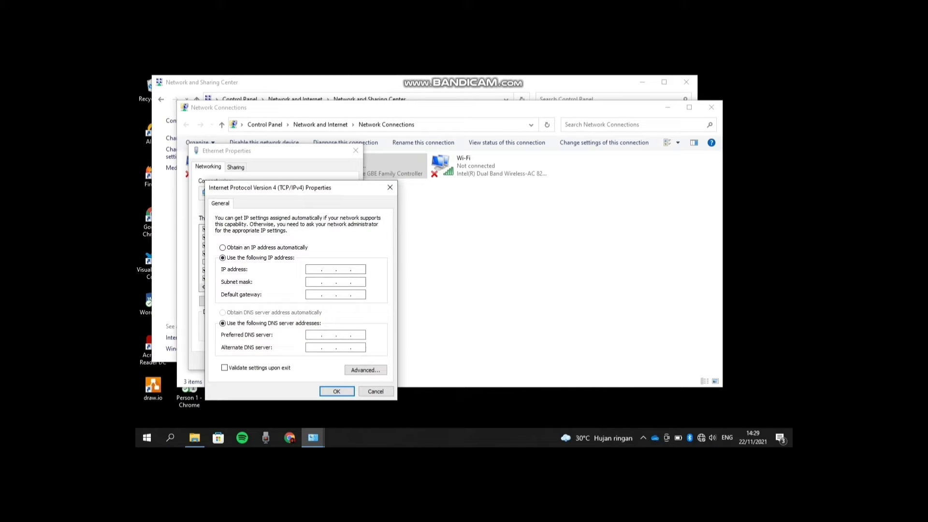
text(192 . 168 .)
text(2 . 100)
key(Tab)
text(192 . 168)
text(8.8.8.8)
key(Return)
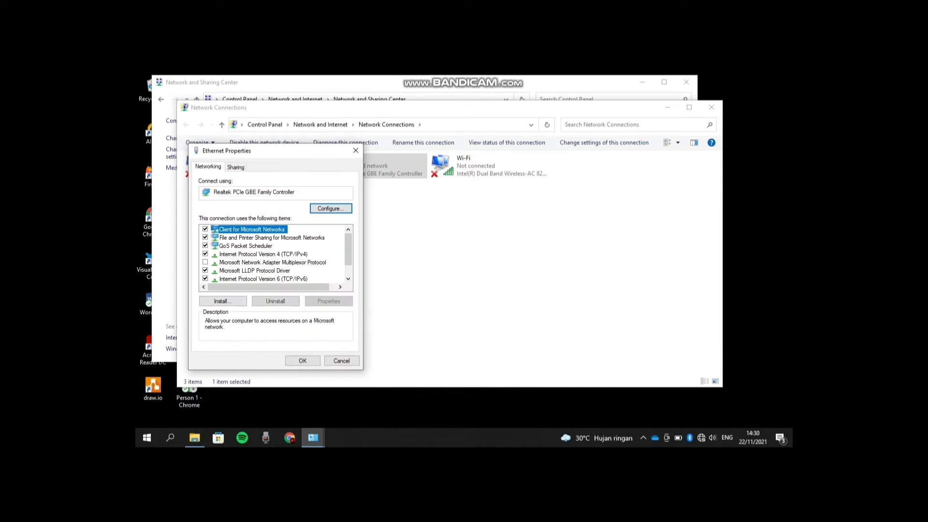
key(Return)
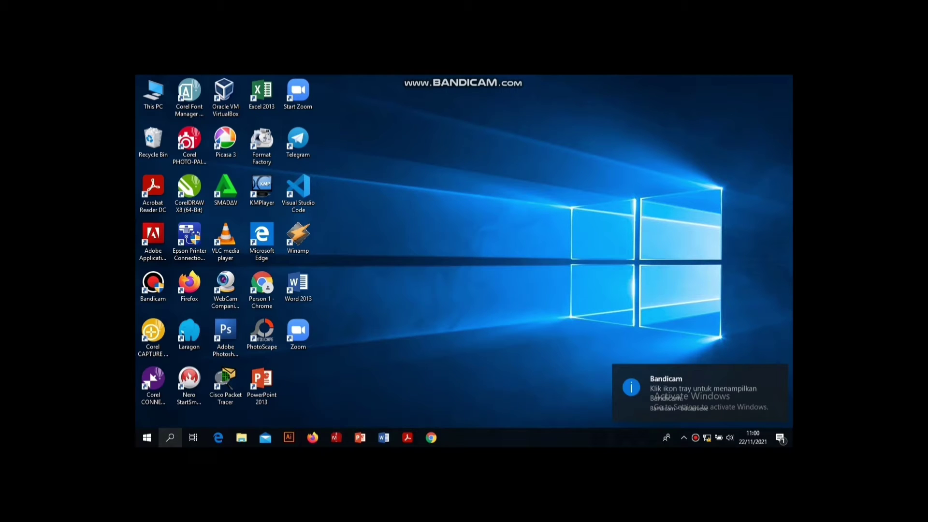
click(170, 437)
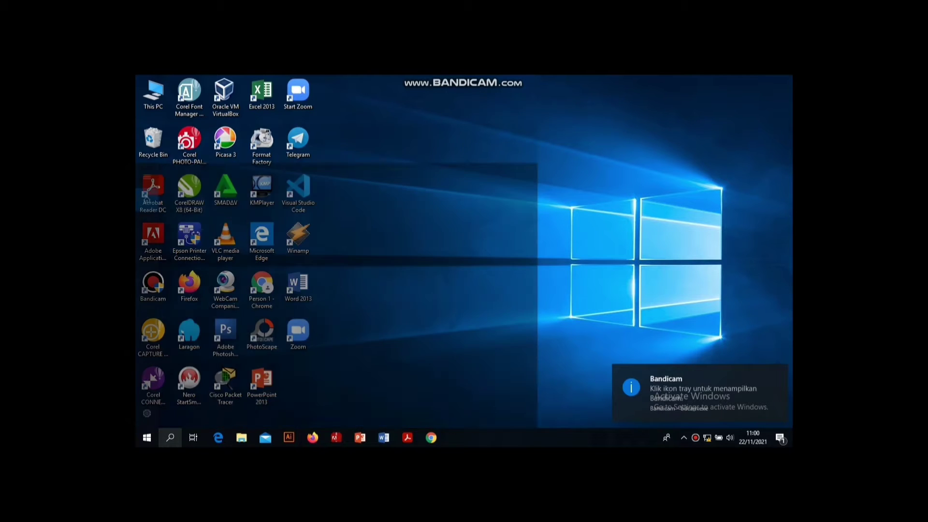
- Reopen Control Panel via search 'cont' and reach the Ethernet adapter's IPv4 properties
text(cont)
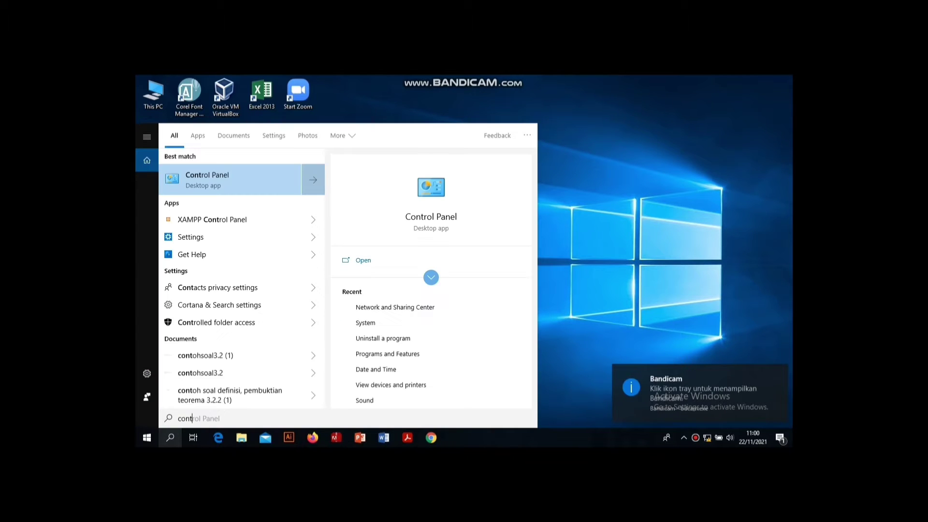
key(Return)
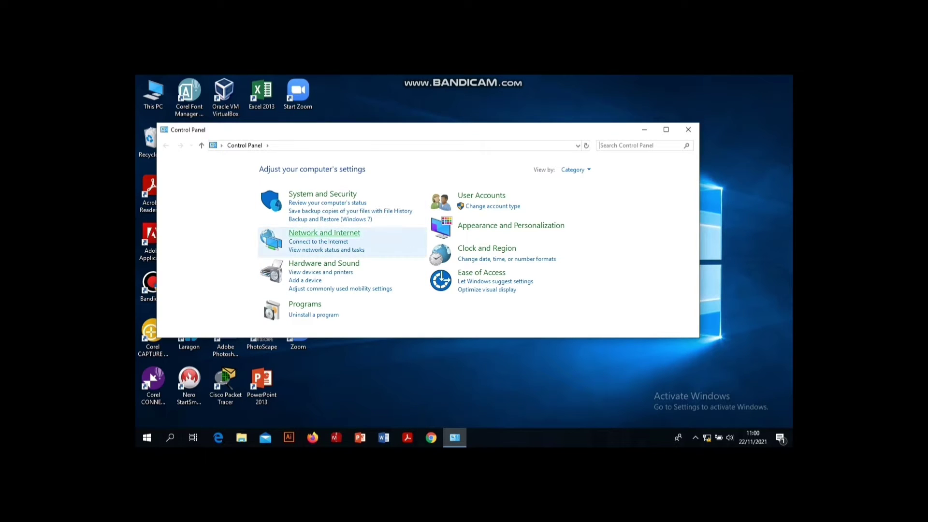
click(325, 233)
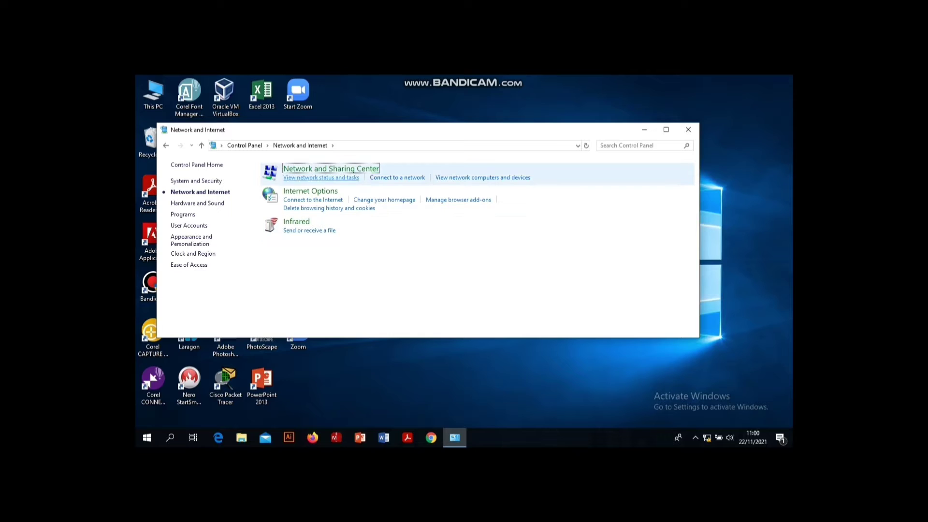
click(331, 169)
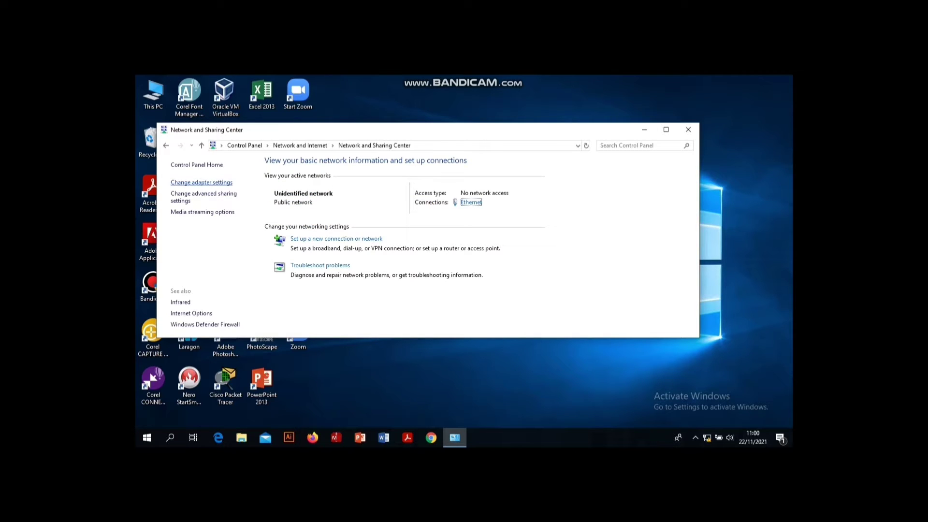
click(201, 181)
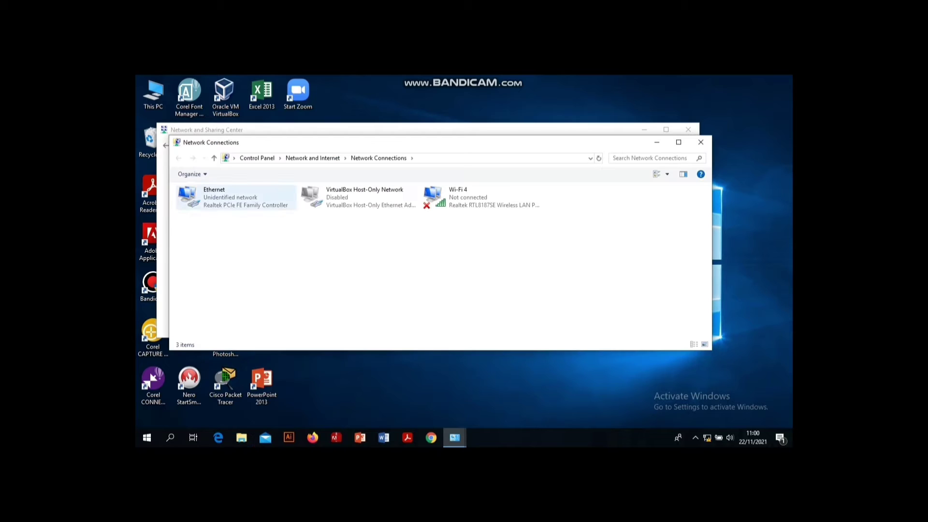
right_click(231, 199)
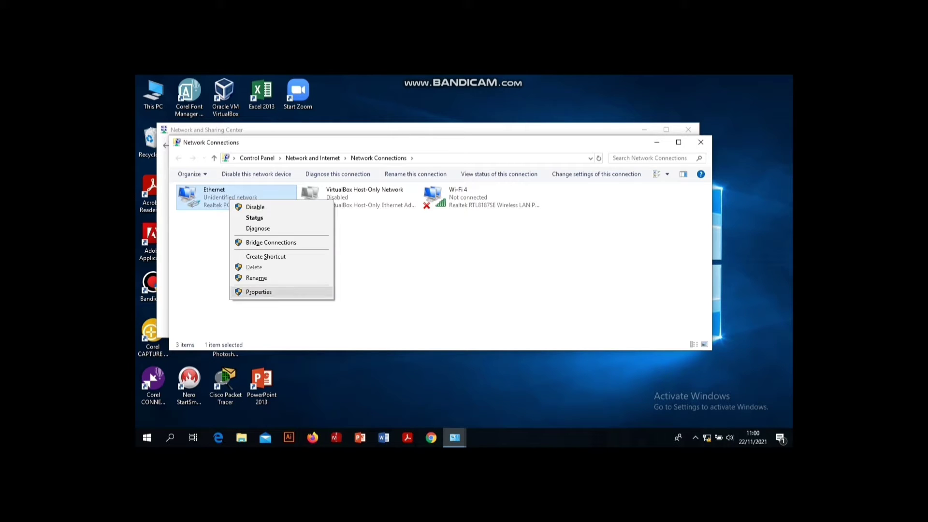
click(261, 292)
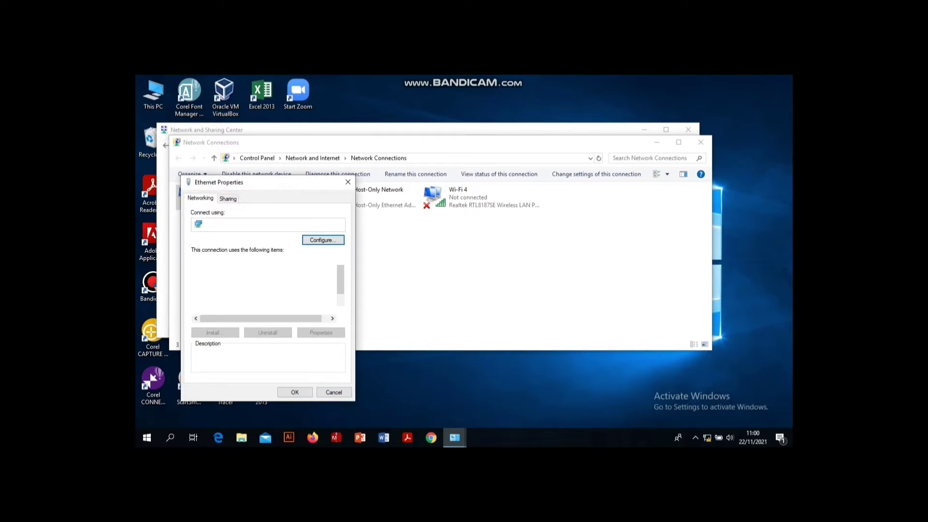
double_click(255, 294)
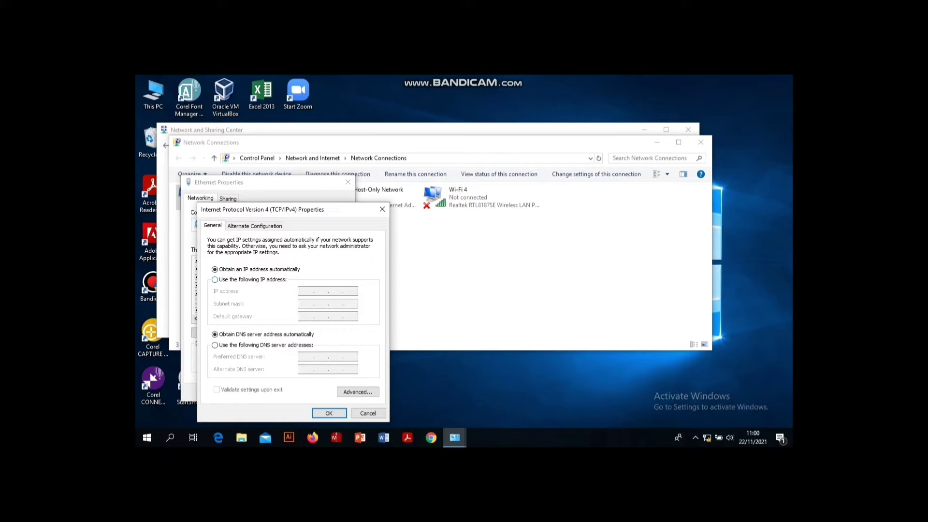
- Enter static IP 10.10.3.100, mask 255.255.255.0, gateway 10.10.3.1, DNS 8.8.8.8/8.8.4.4 and save
click(215, 280)
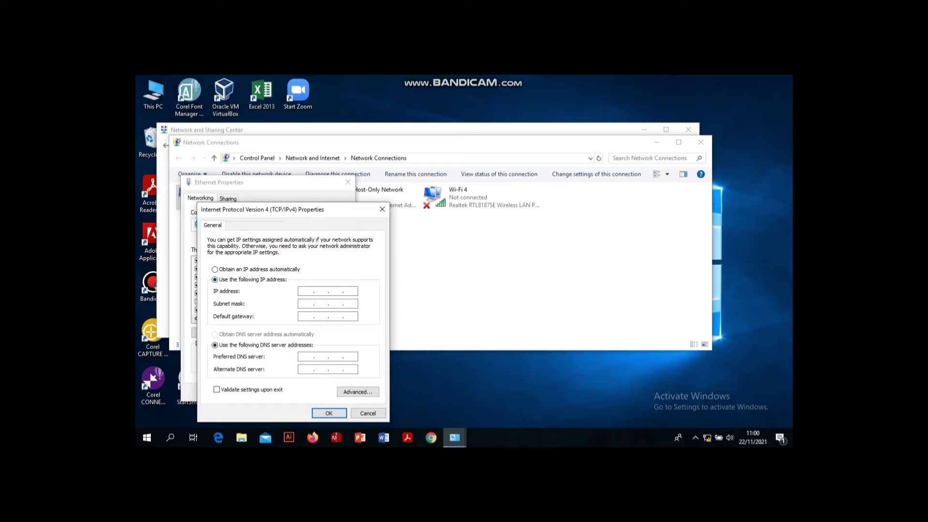
text(10 . 10 . 3 . 100)
key(Tab)
text(255 . 255 . 255 . 0)
click(307, 316)
text(10.)
text(10)
text(3)
text(8.8.8.8)
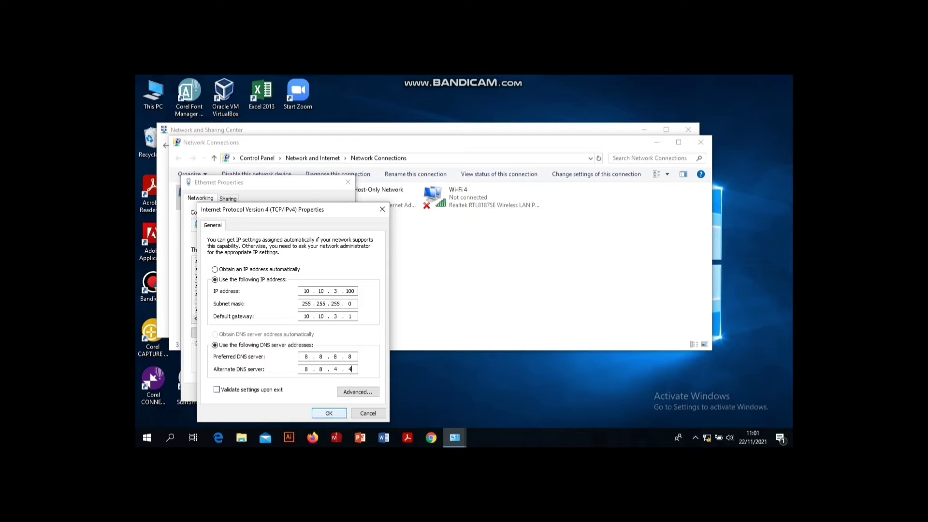
key(Return)
key(Return)
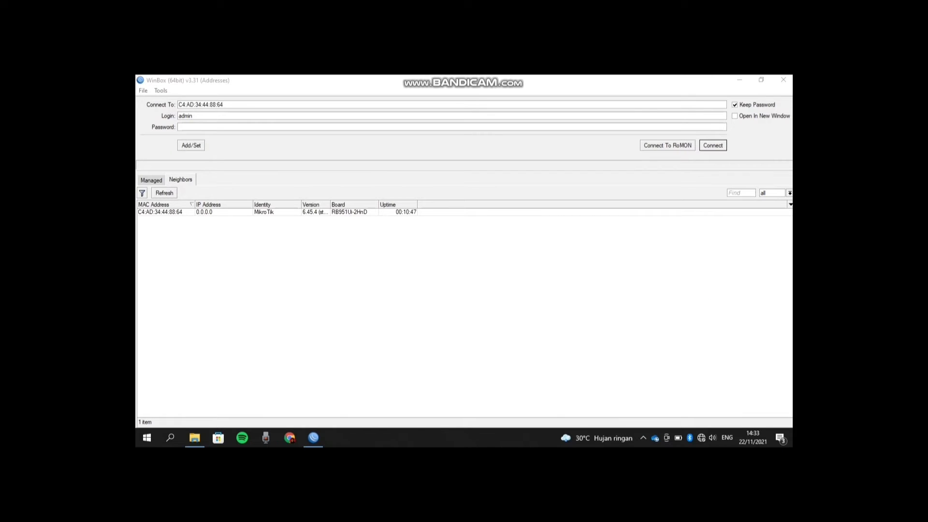
- Connect to the MikroTik router from the neighbours list and open IP > Addresses
click(159, 212)
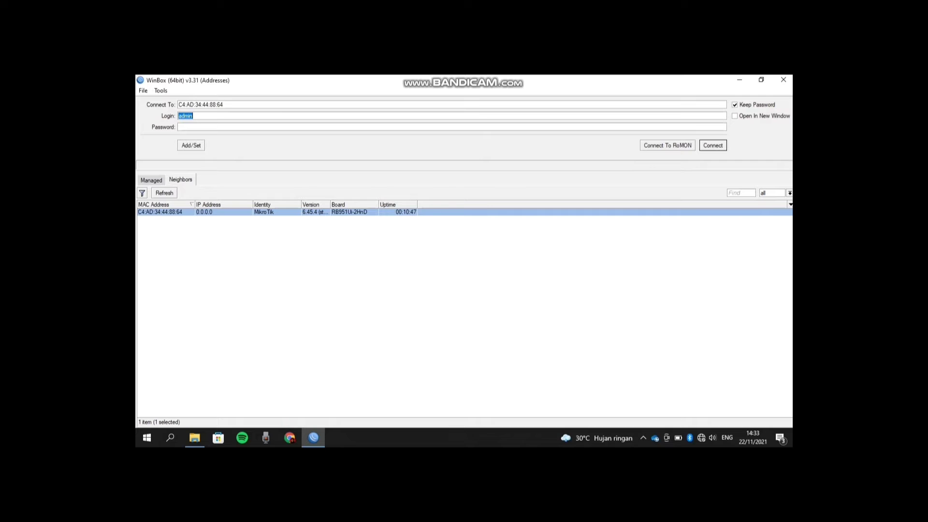
key(Return)
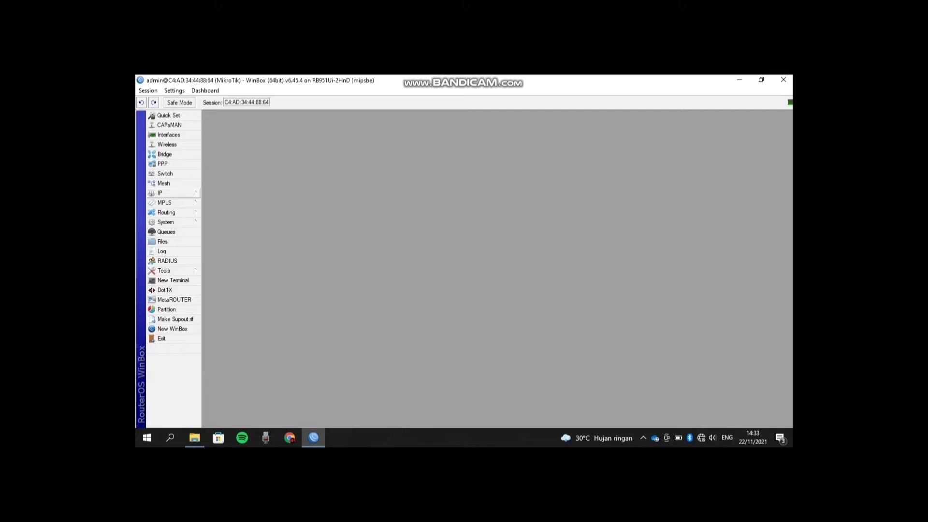
click(166, 193)
click(219, 208)
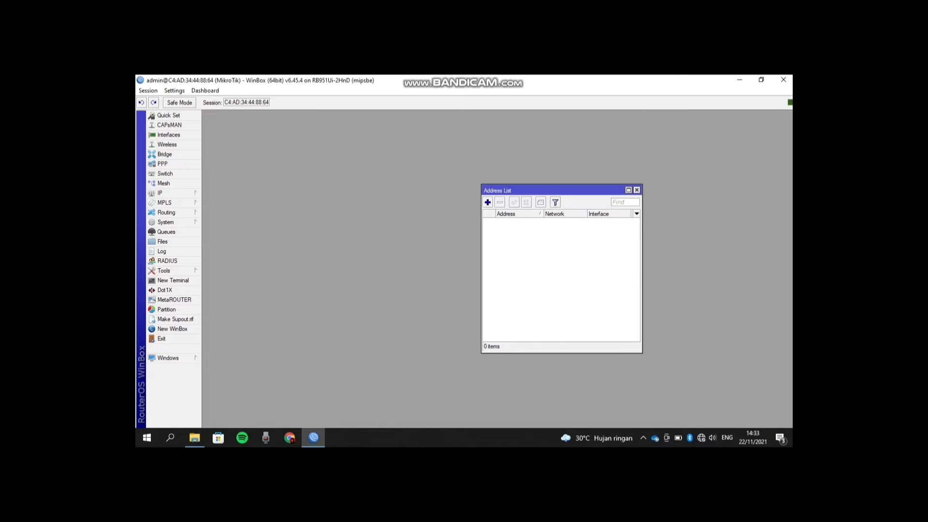
- Add the address 10.10.3.1/24 on interface ether3
click(487, 202)
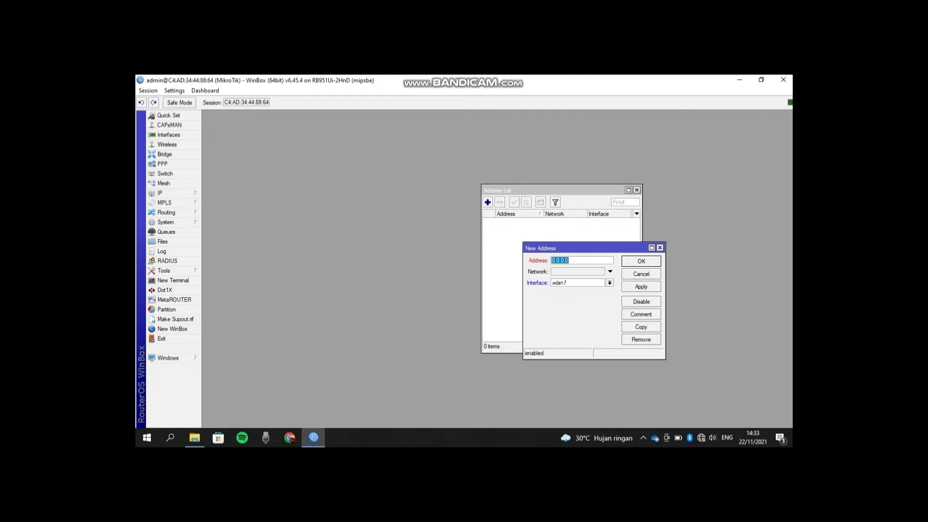
text(10.10.3.1/24)
click(611, 283)
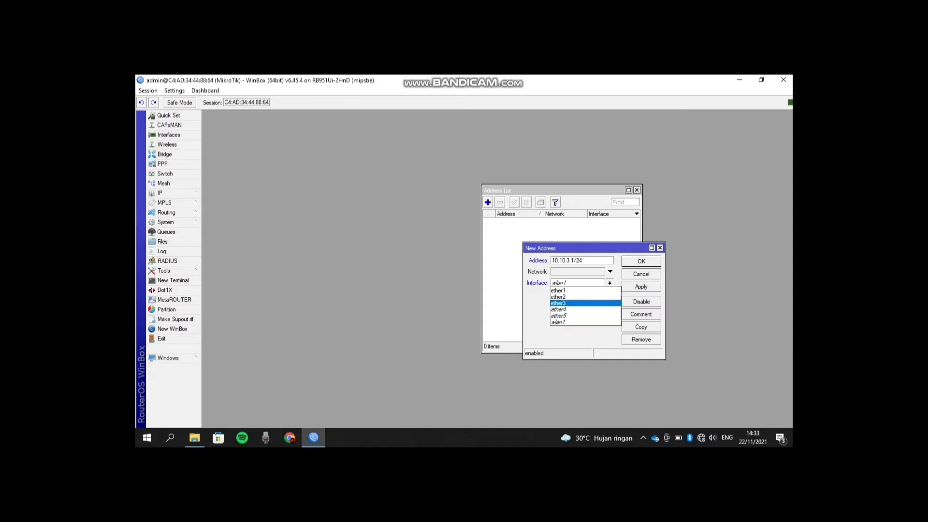
click(575, 306)
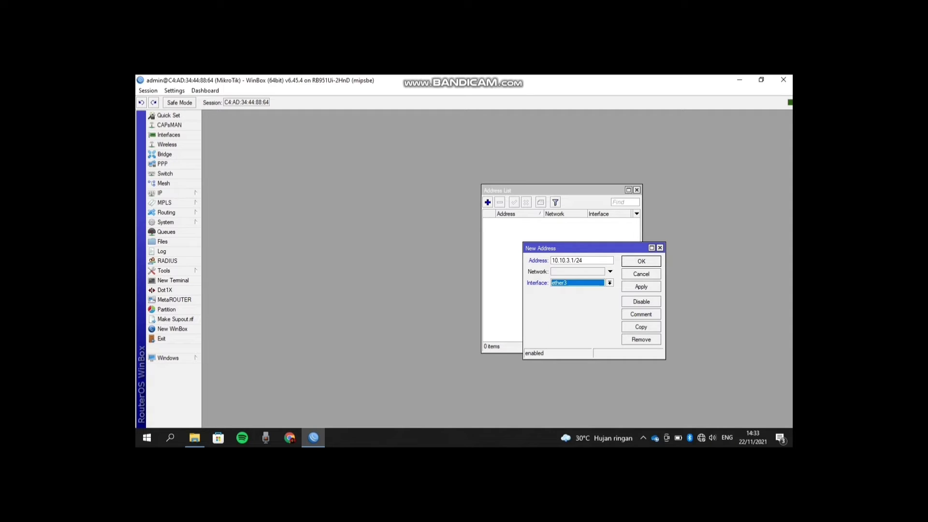
click(641, 287)
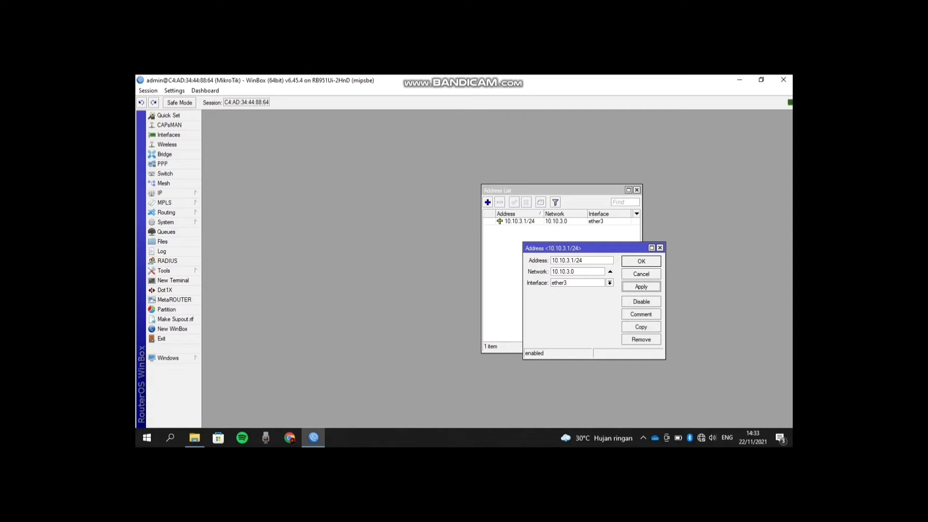
click(641, 261)
- Add the address 192.168.2.1/24 on ether2 and close the Address List
click(488, 202)
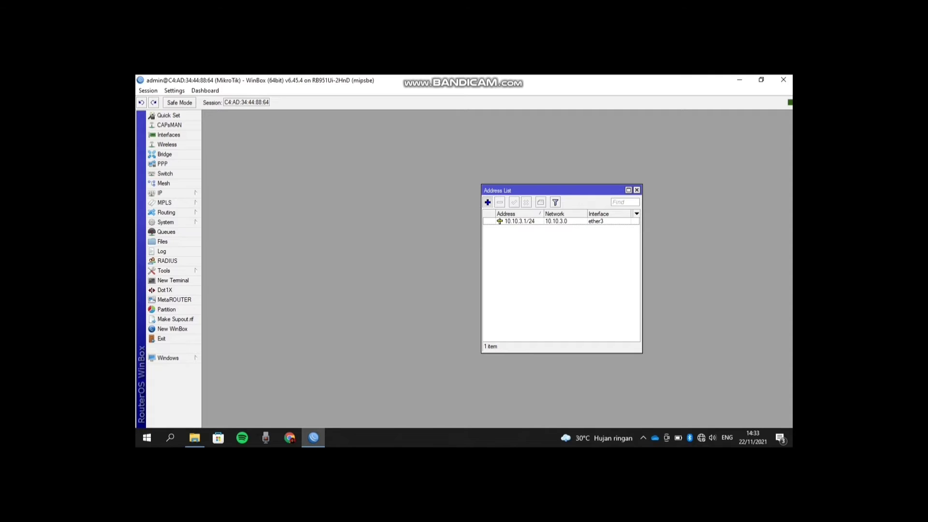
text(192)
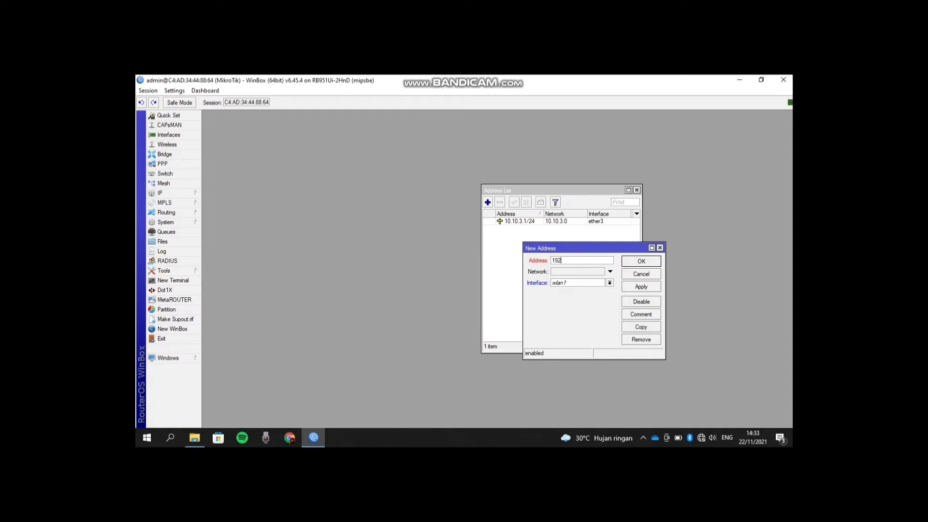
text(.168.2.1/24)
click(610, 282)
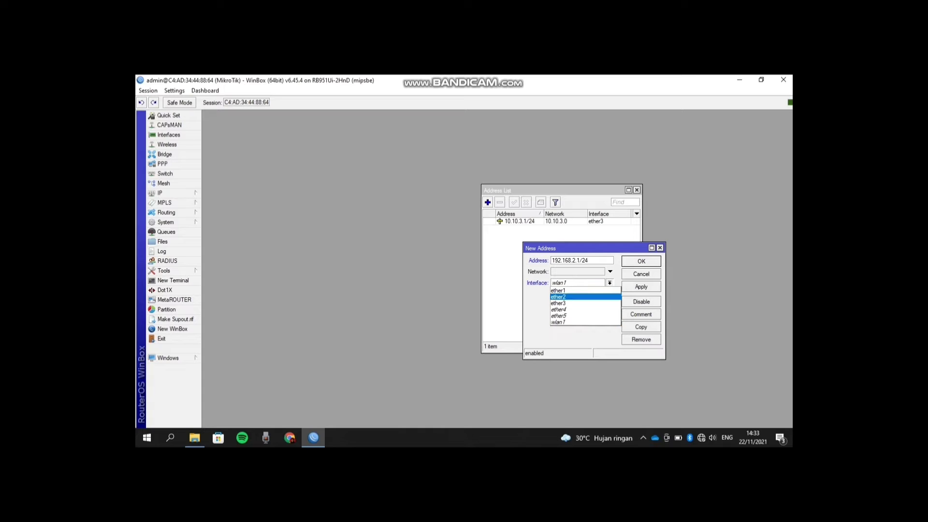
click(561, 297)
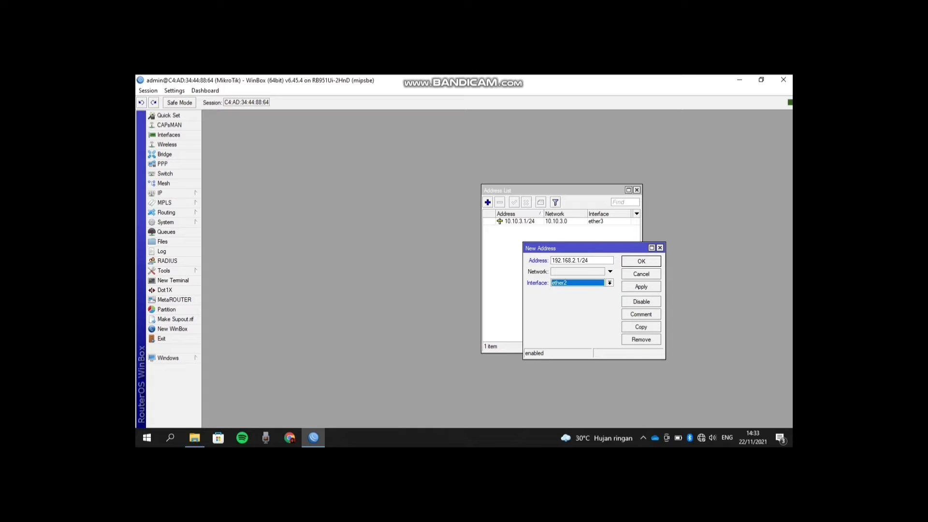
click(641, 286)
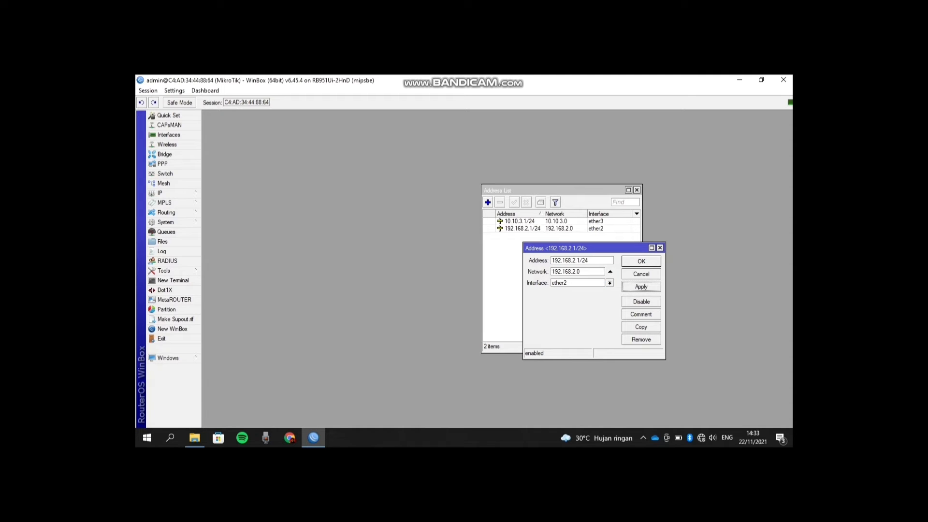
key(Return)
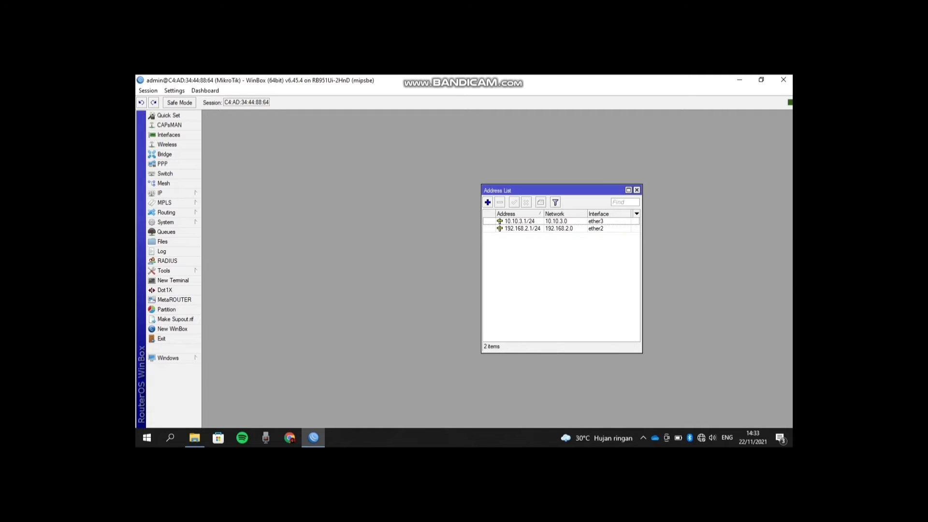
click(636, 190)
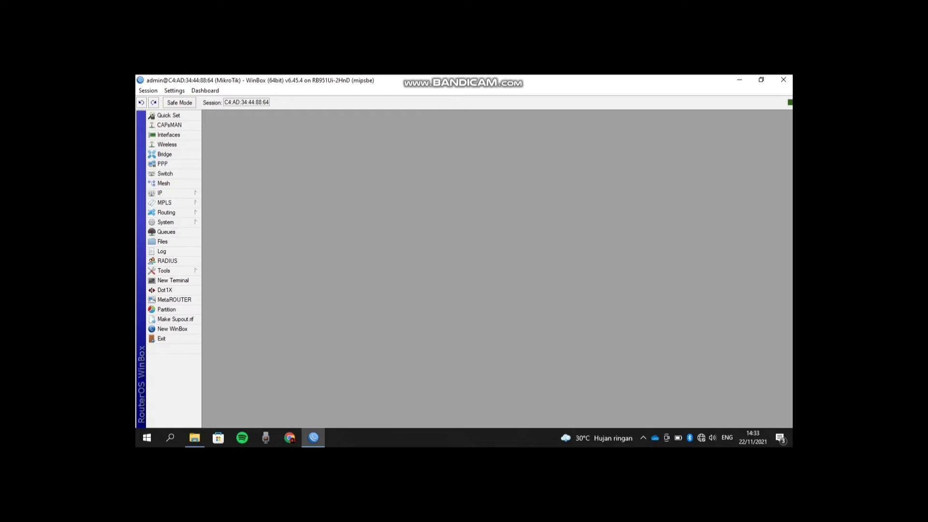
- Add a DHCP client on interface ether1 and apply it
click(160, 193)
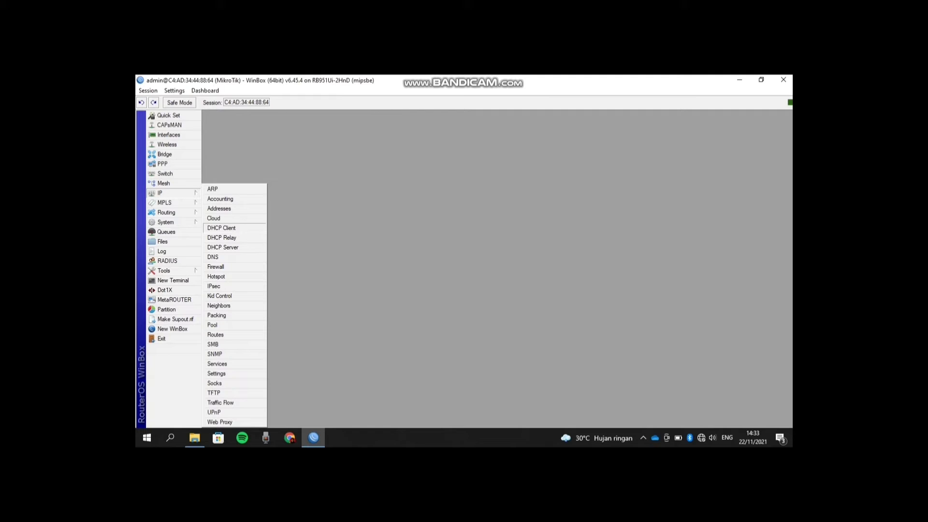
click(222, 227)
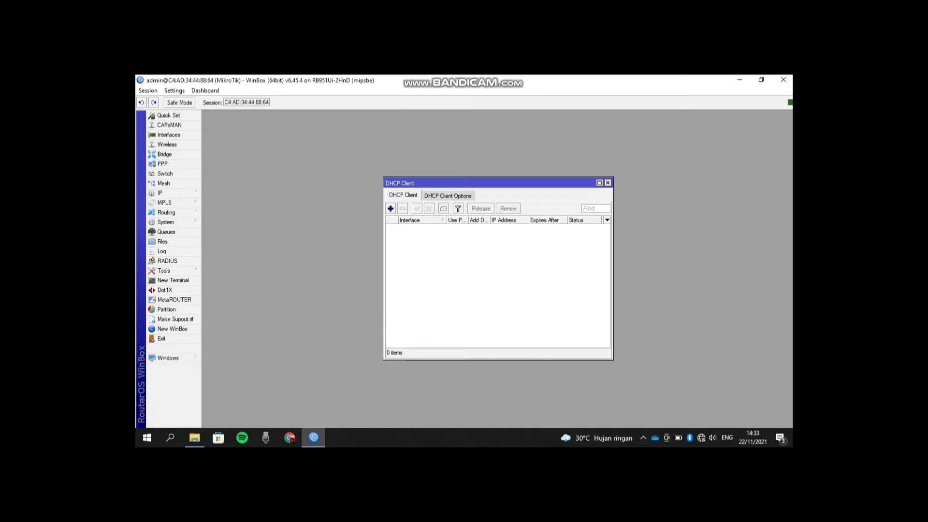
click(391, 209)
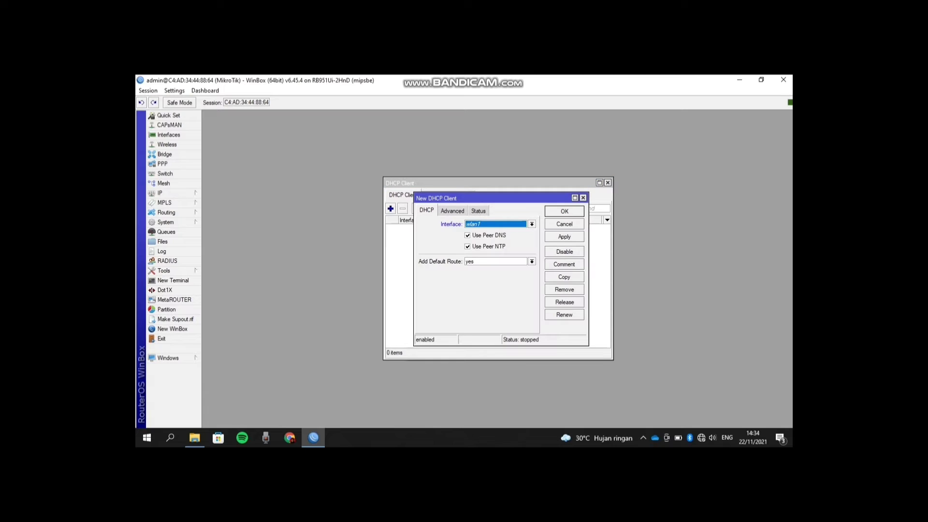
key(alt+Down)
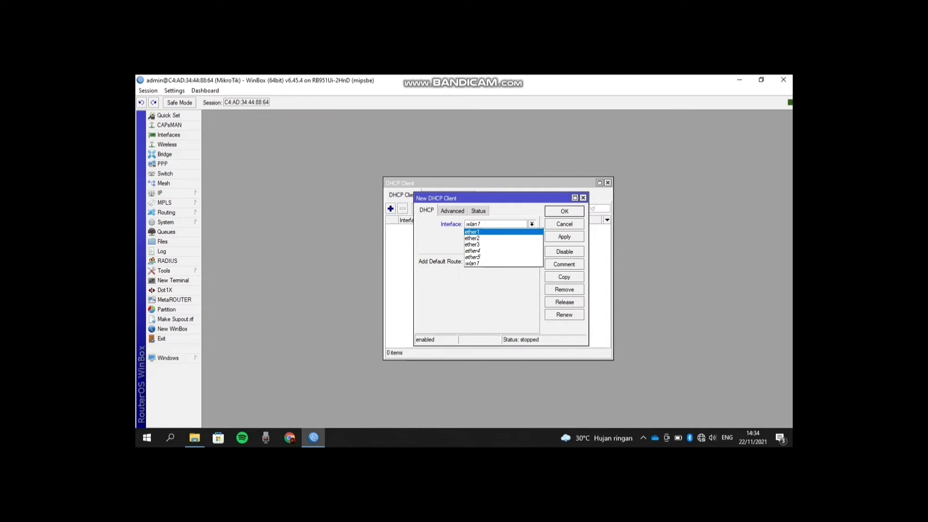
key(Return)
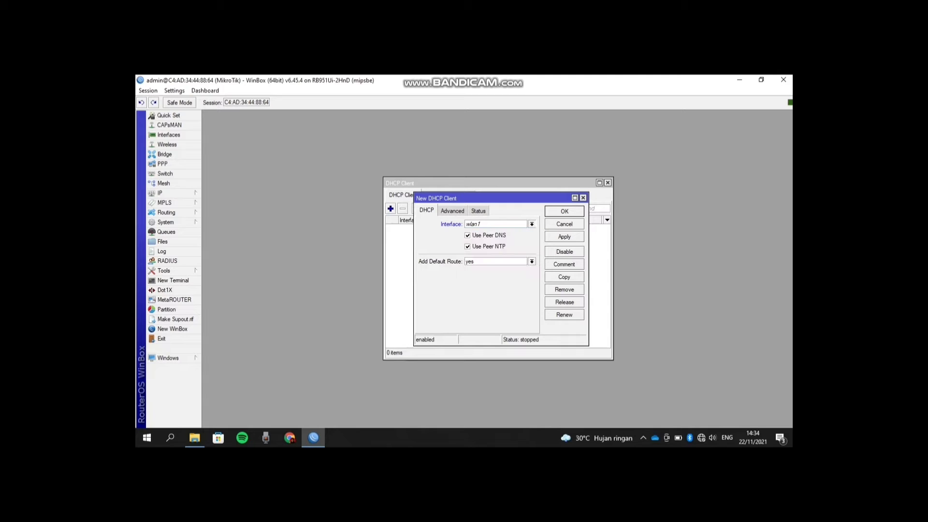
click(564, 237)
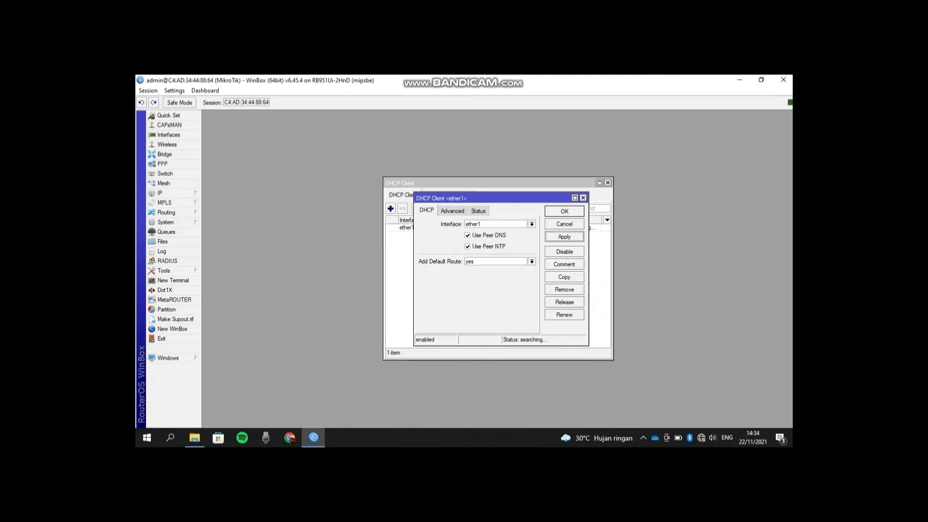
key(Escape)
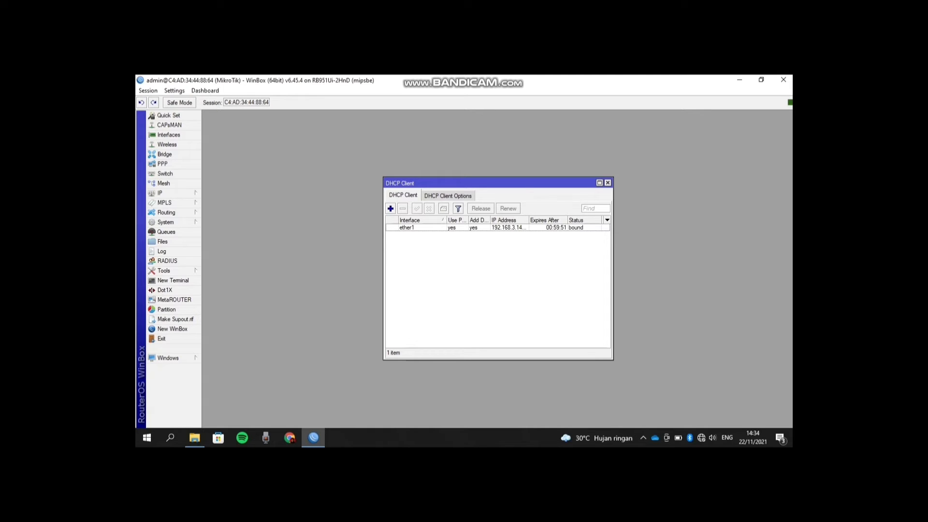
- Close the DHCP Client list and bring up the Firewall's NAT rules
click(608, 183)
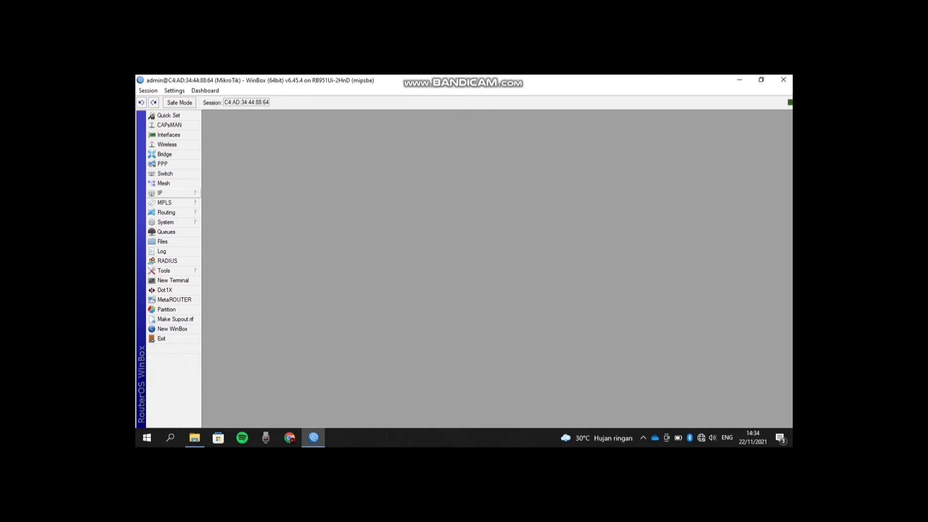
click(162, 193)
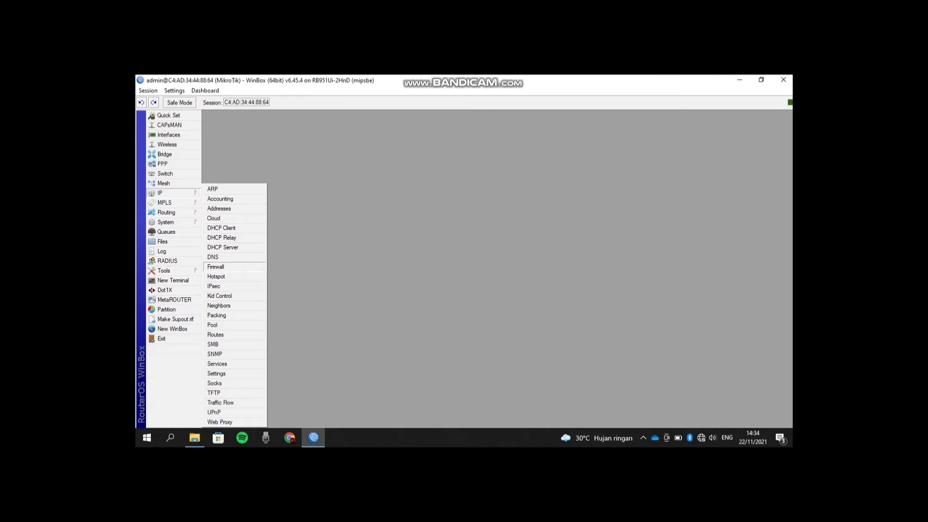
click(215, 267)
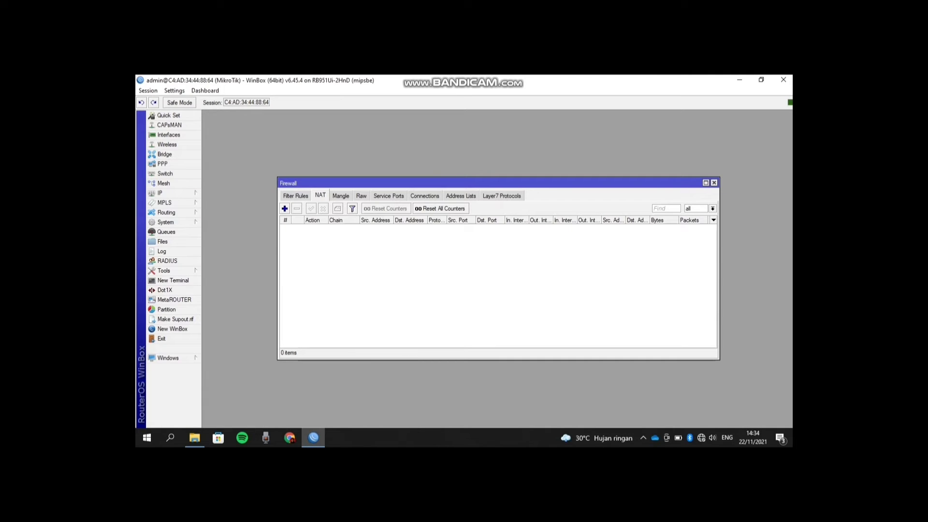
- Create a new srcnat NAT rule with Out. Interface ether1
click(296, 195)
click(320, 195)
click(285, 209)
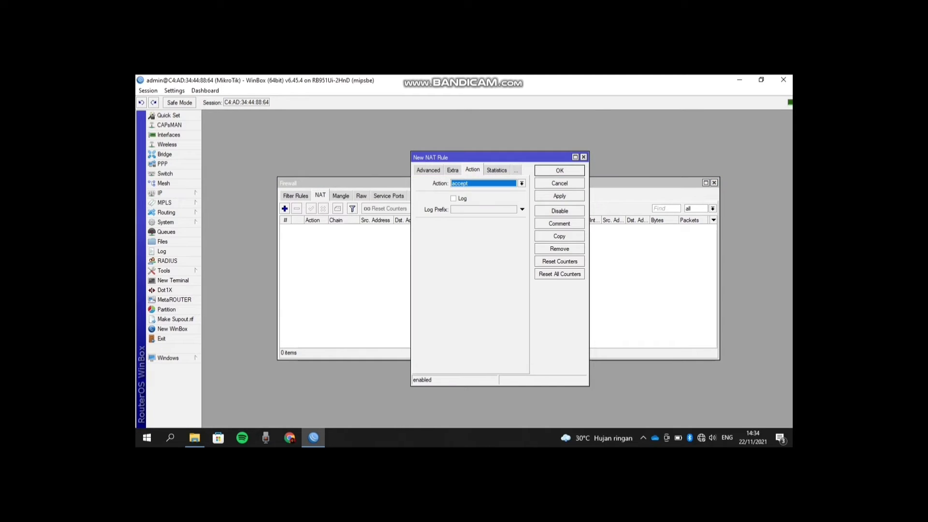
click(429, 170)
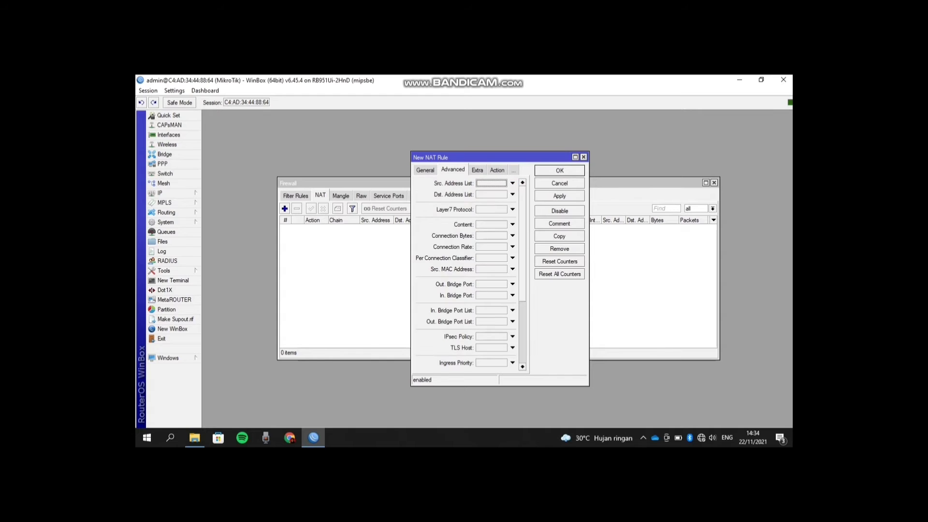
click(426, 169)
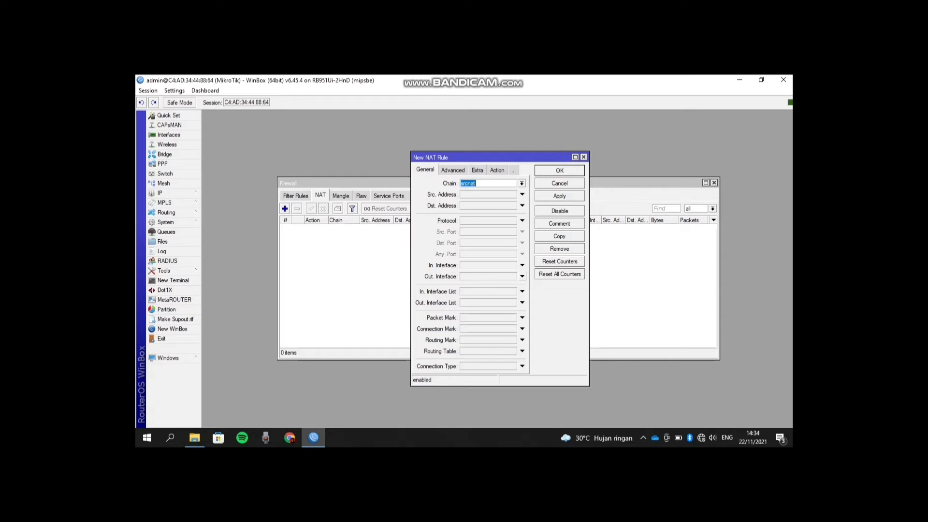
click(523, 276)
click(513, 276)
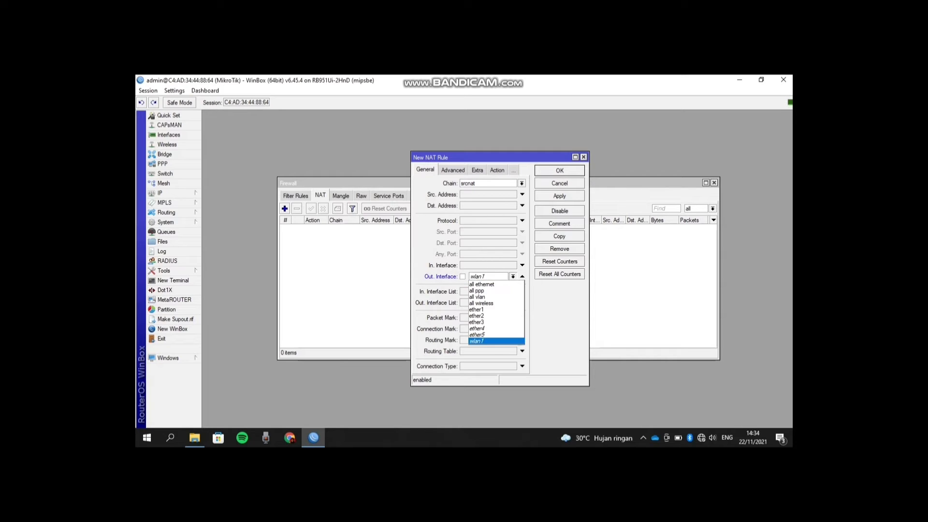
key(Return)
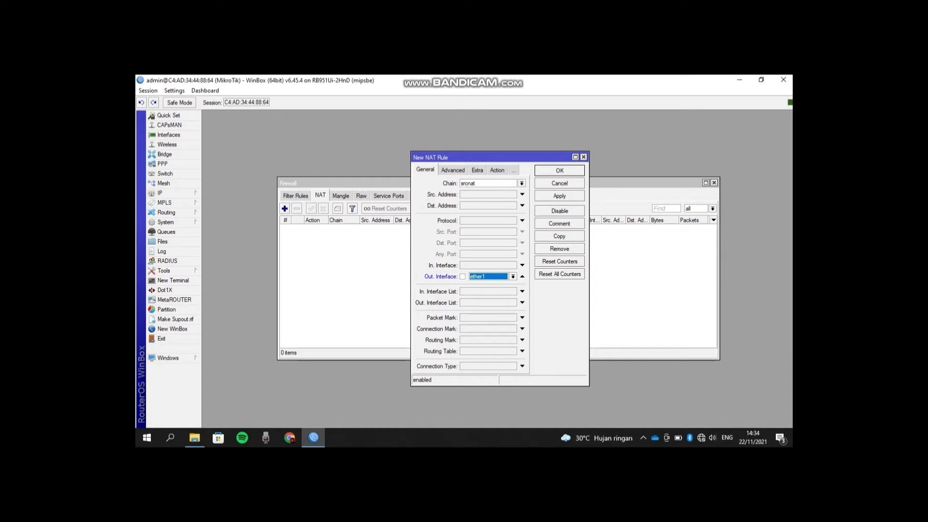
- Set the rule's action to masquerade, apply it, and close the Firewall
click(497, 170)
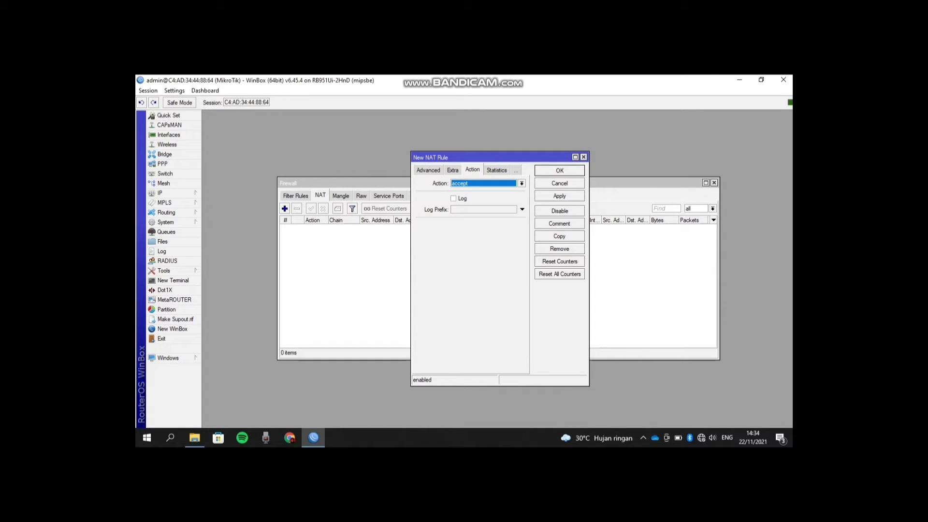
key(alt+Down)
key(Down)
key(Down)
key(Down)
key(Down)
key(Down)
key(Down)
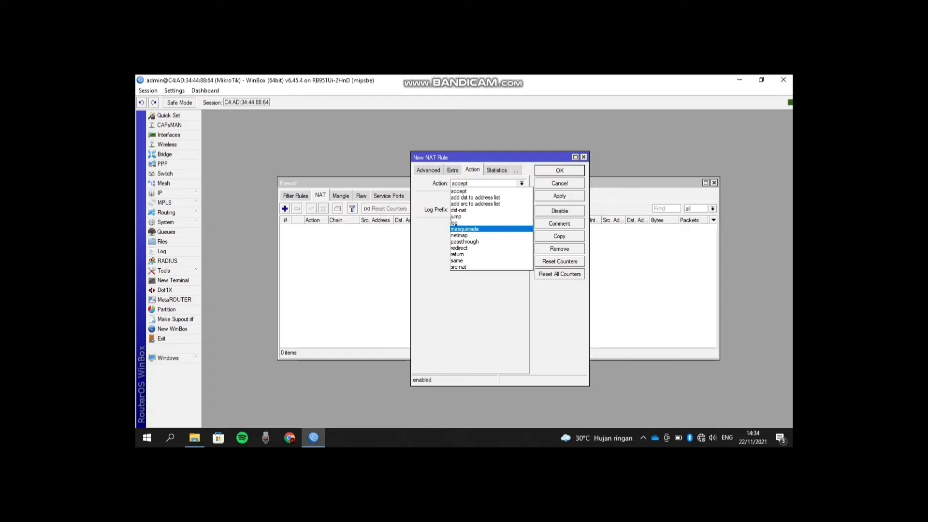
key(Return)
click(560, 196)
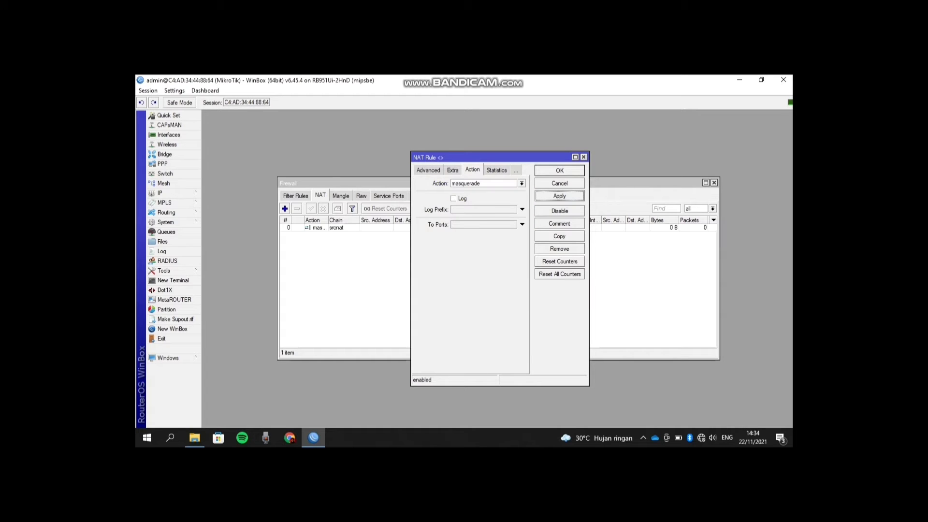
key(Return)
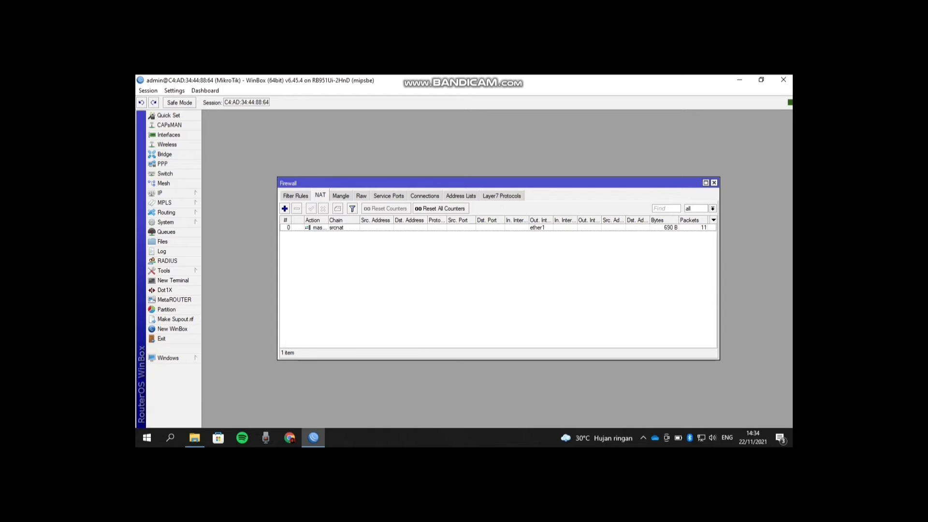
click(714, 183)
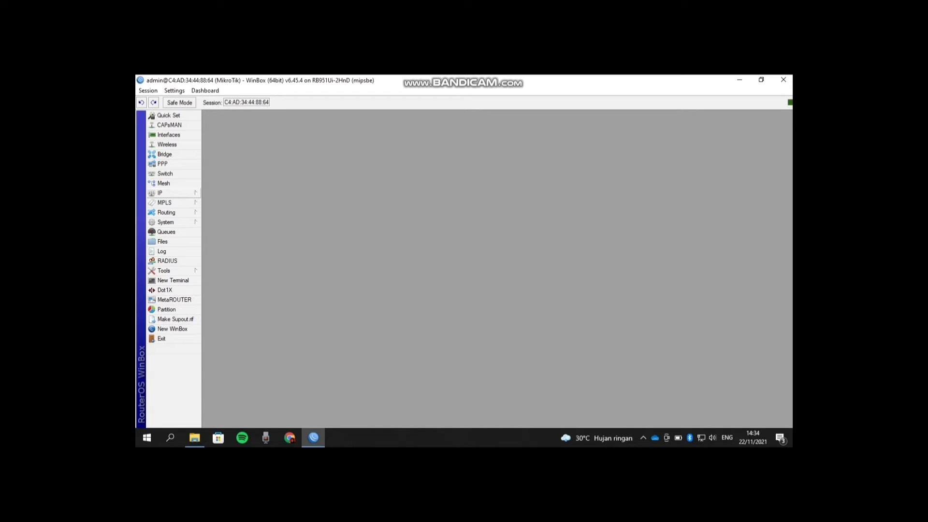
- Add a route 0.0.0.0/0 with gateway 192.168.3.1 in IP > Routes
click(165, 193)
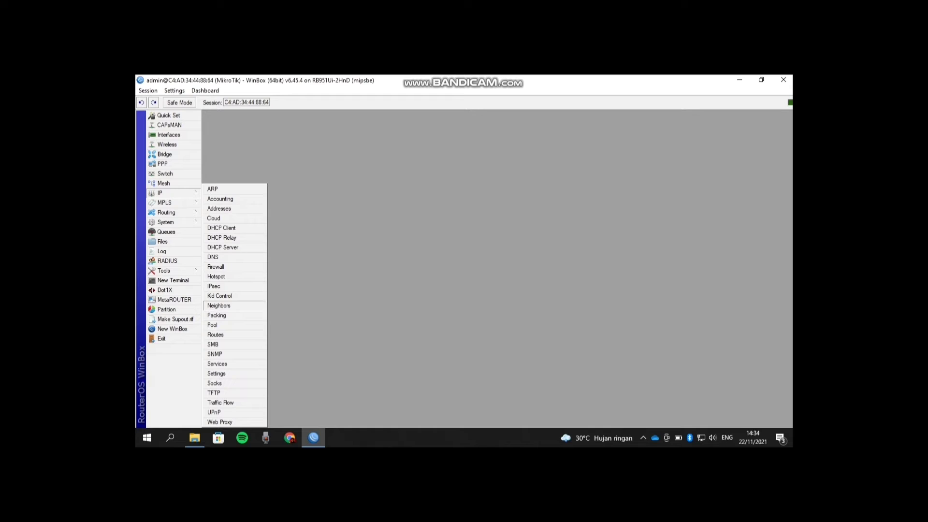
click(216, 335)
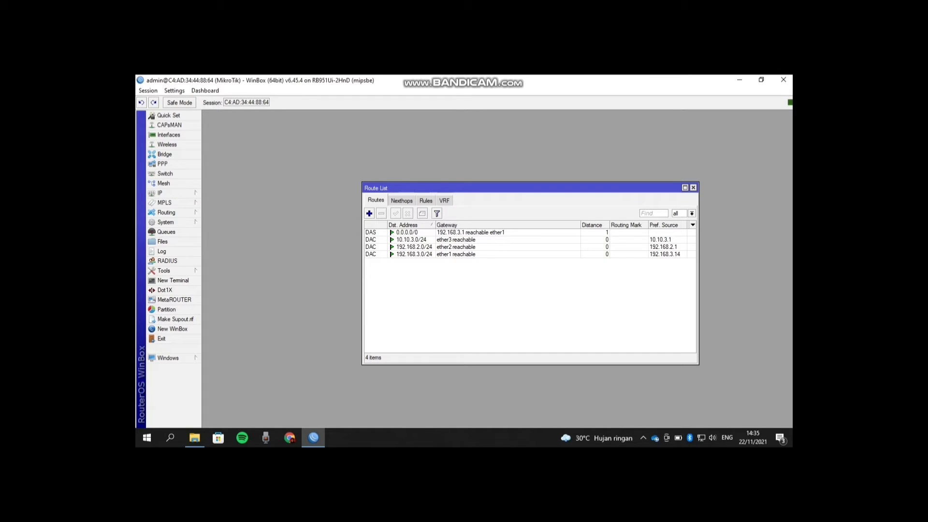
click(370, 213)
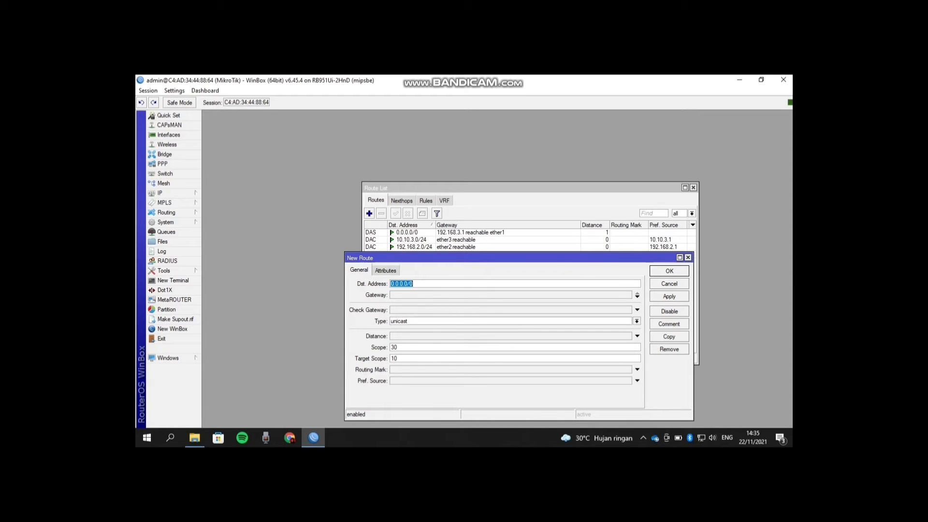
key(Tab)
text(192)
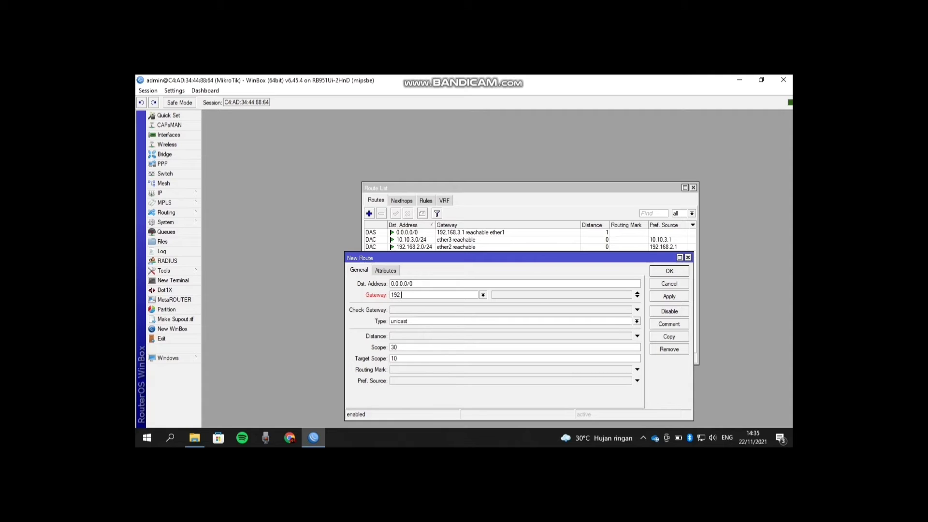
text(.168.3.1)
click(669, 297)
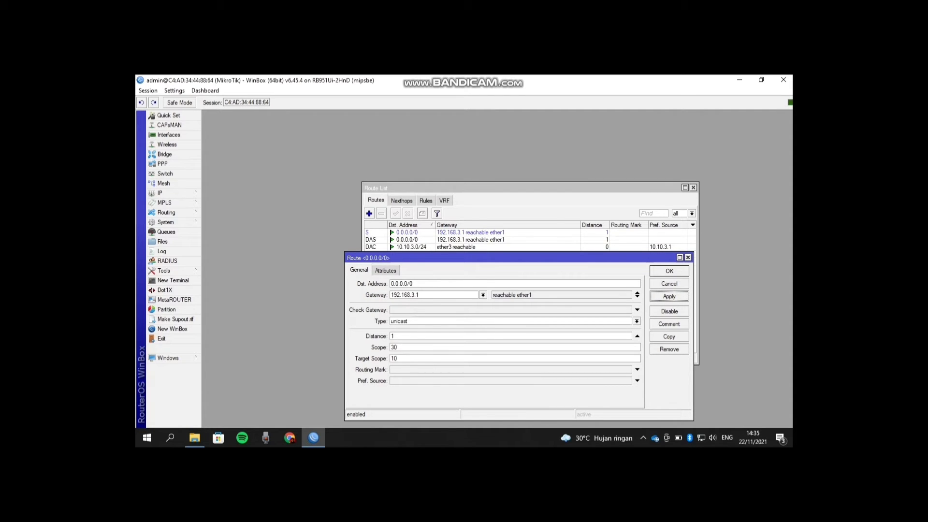
click(669, 271)
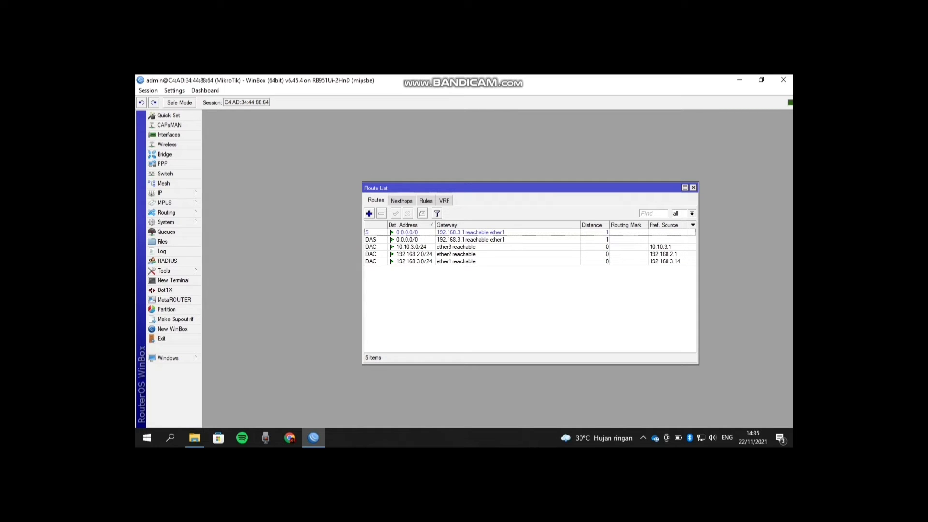
- Enter 8.8.8.8 and 8.8.4.4 as servers in IP > DNS and apply
click(160, 193)
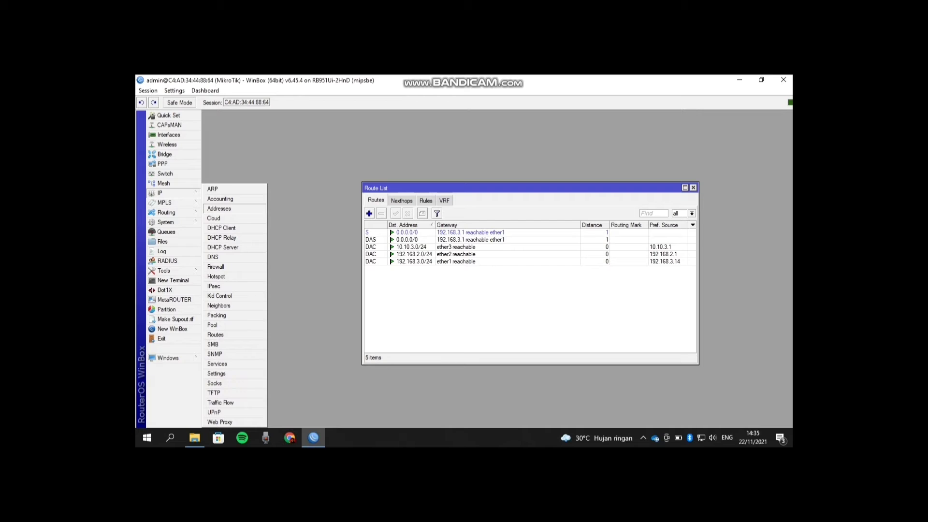
click(213, 256)
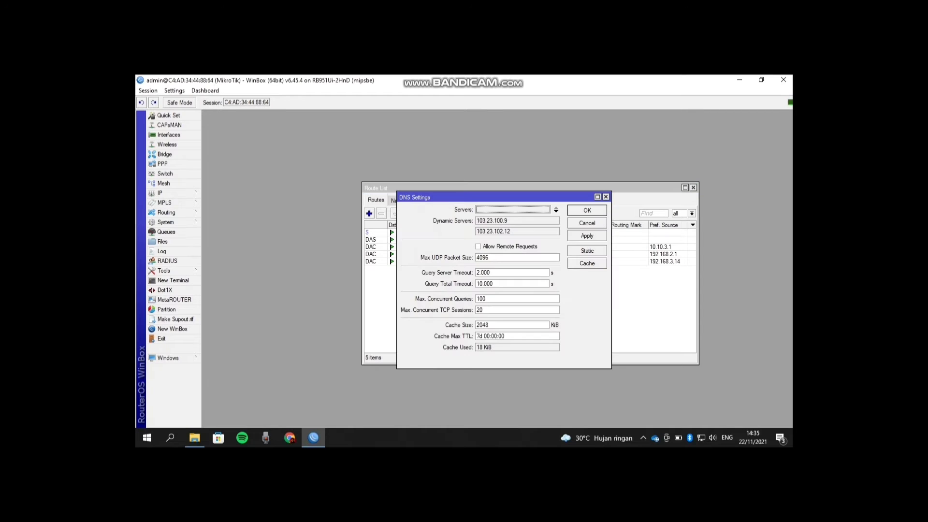
click(556, 212)
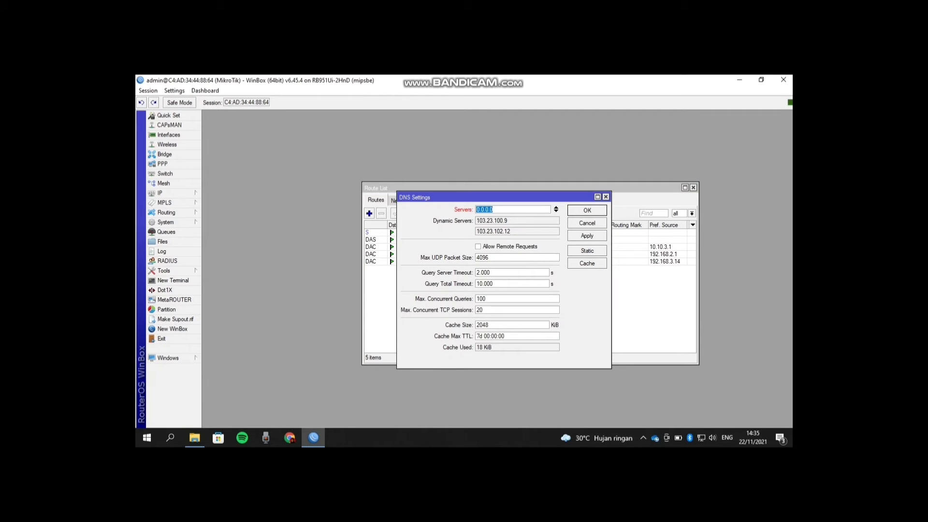
text(8.8.8.8)
click(556, 211)
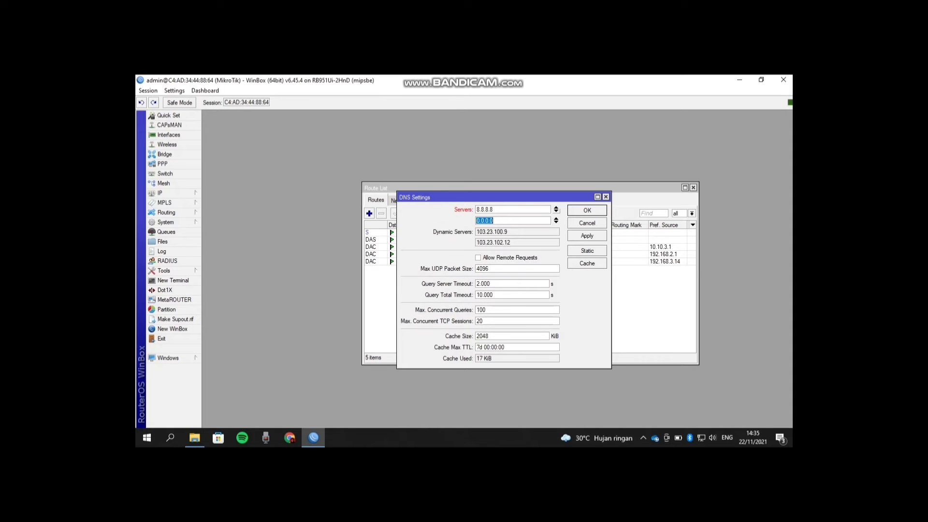
text(8.8.4.4)
click(587, 236)
key(Return)
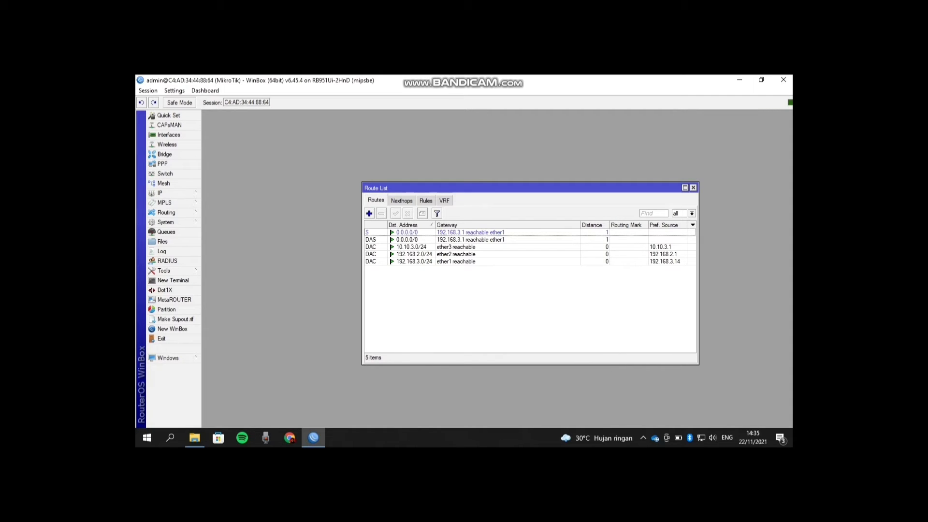
- Run a baseline Speedtest (93.61 Mbps down, 89.05 Mbps up), then open WinBox's Queue List
key(super+5)
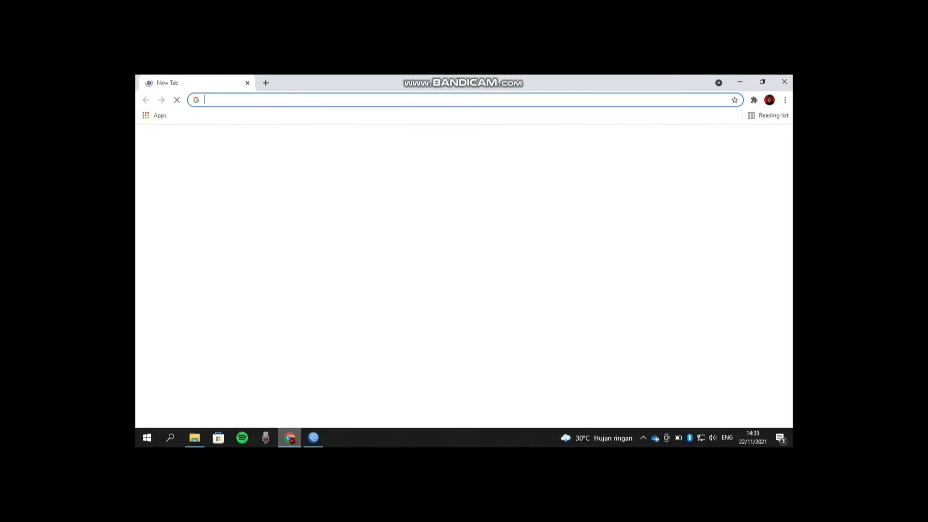
text(speed)
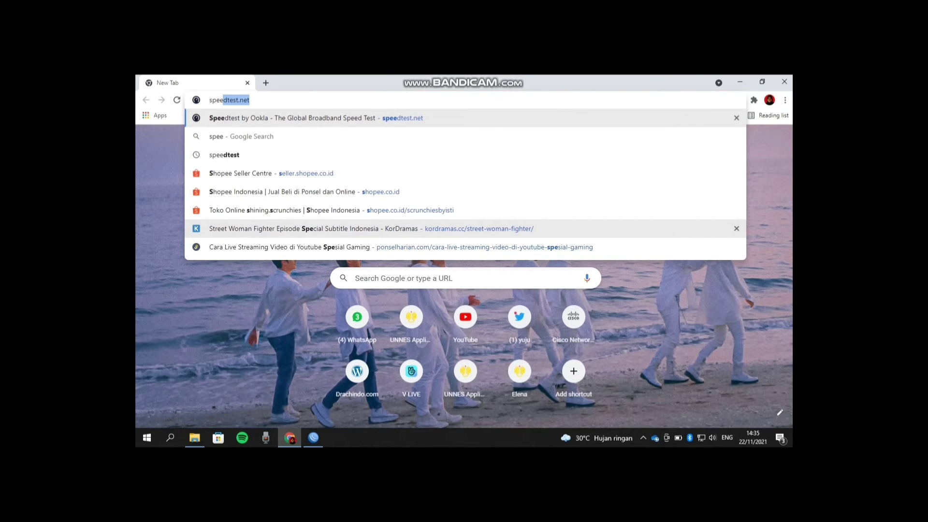
text(test)
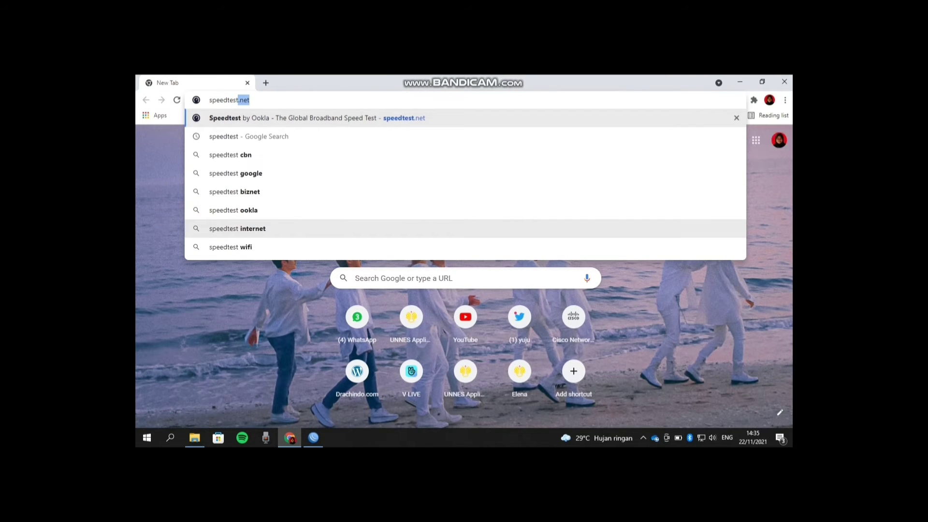
key(Return)
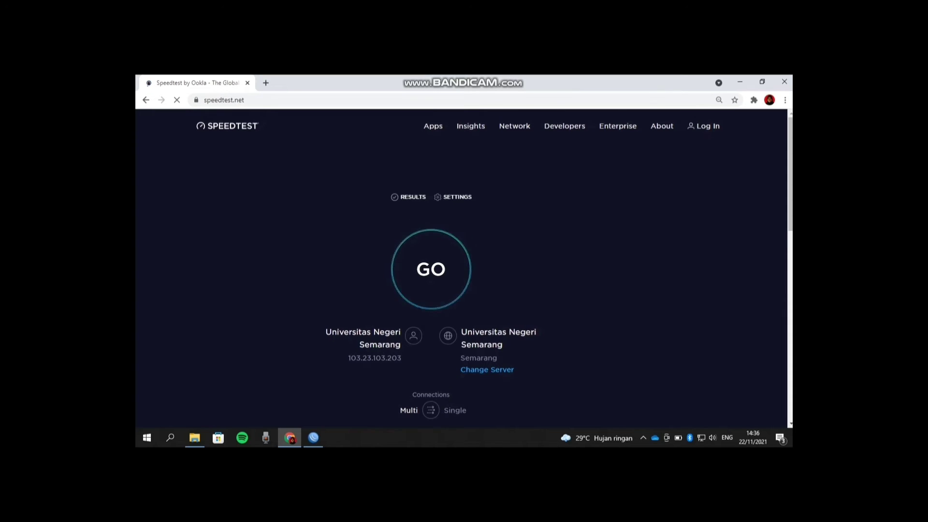
click(430, 269)
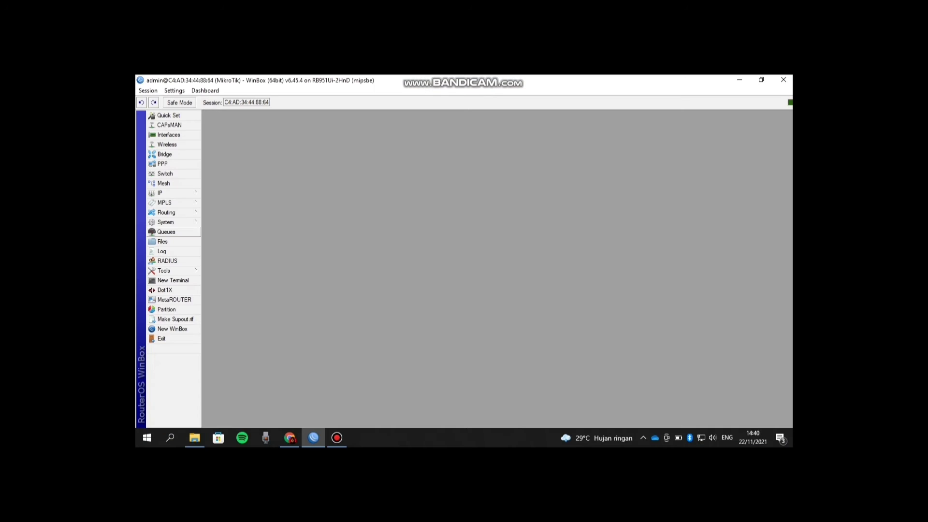
click(166, 231)
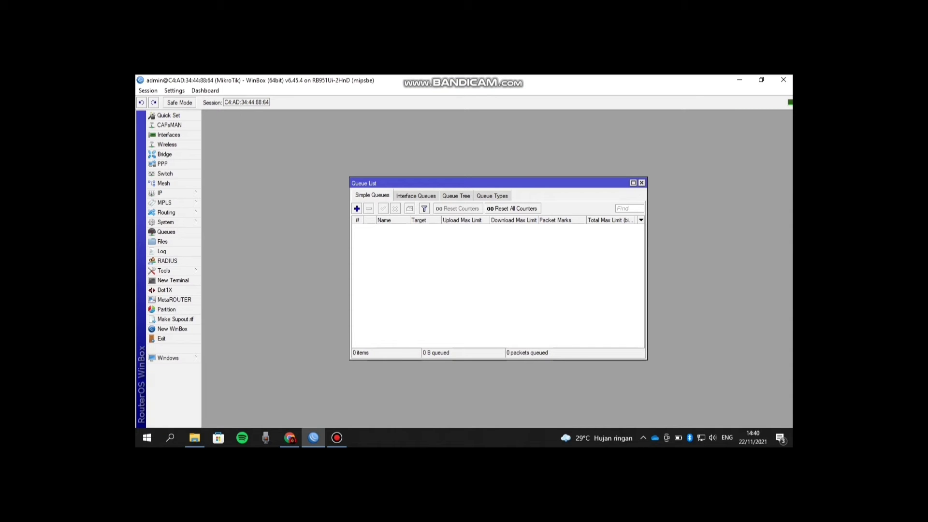
- Create simple queue 'Total Bandwidth' for 0.0.0.0/0 with 384k upload and download max limits
click(356, 208)
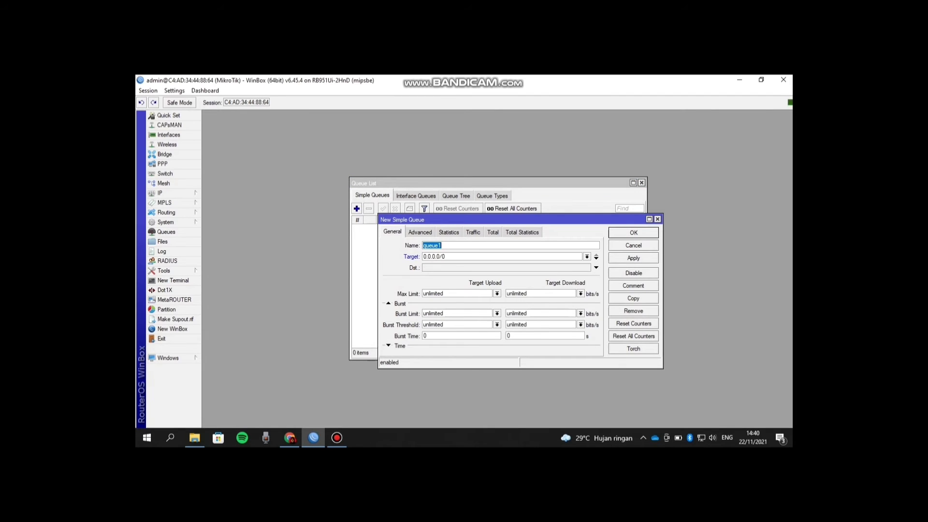
text(Total Bandwidt)
double_click(438, 294)
text(2)
key(BackSpace)
key(BackSpace)
key(BackSpace)
text(384k)
double_click(519, 294)
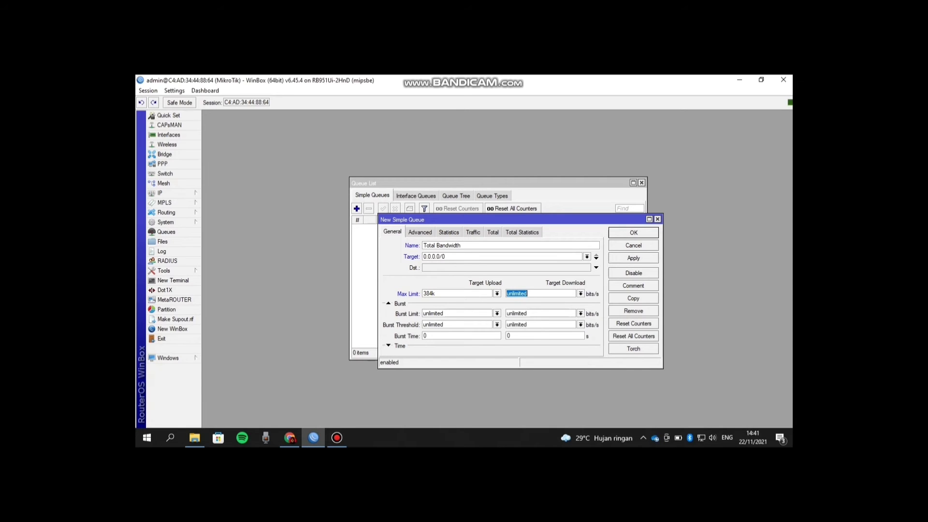
text(384k)
click(634, 258)
click(634, 232)
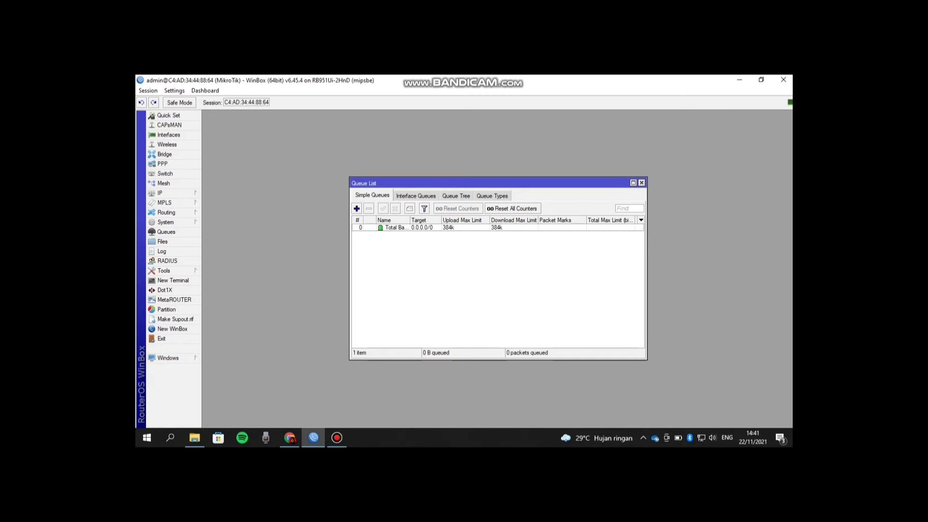
click(357, 209)
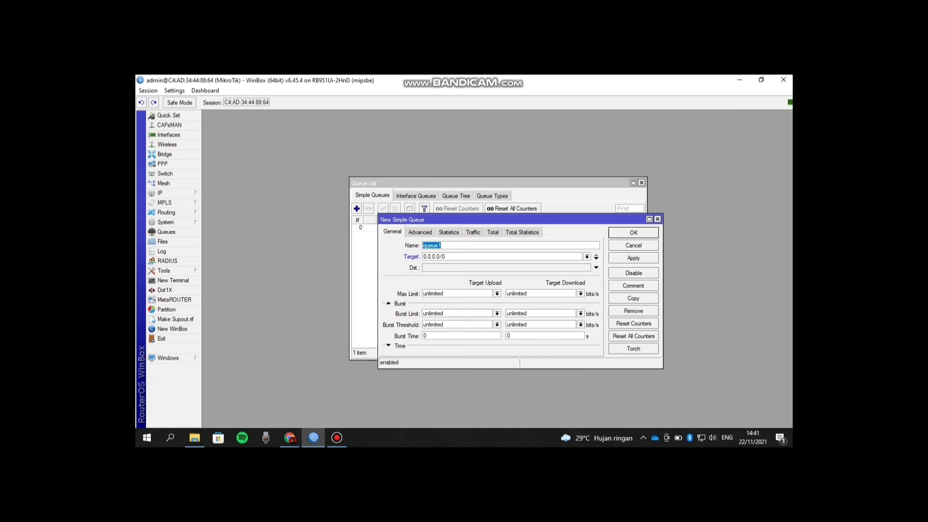
- Name the queue 'client 1', target 192.168.3.100, and set max limit 384k/384k
text(client 1)
double_click(440, 257)
text(192.168.3.100)
key(ctrl+a)
text(384k)
click(517, 293)
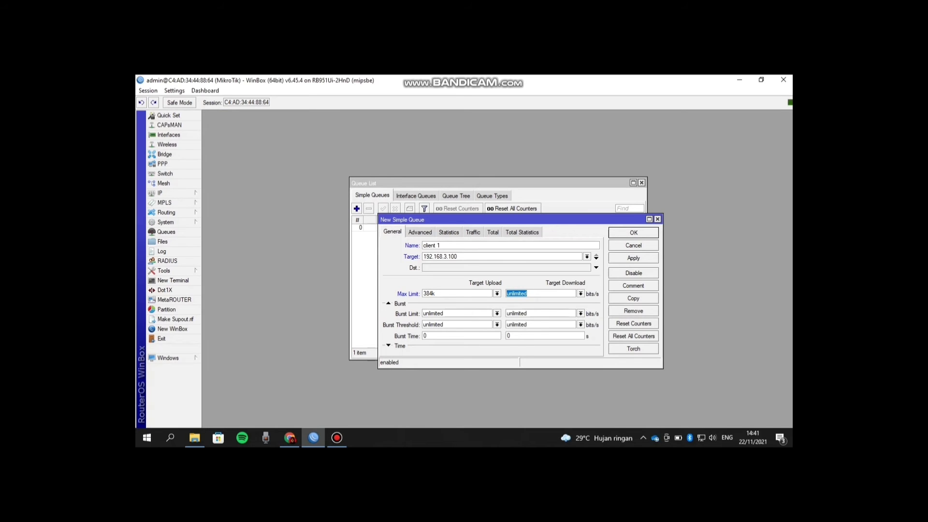
text(384k)
- Give client 1 an Advanced Limit At of 64k upload and download and save it
key(ctrl+Tab)
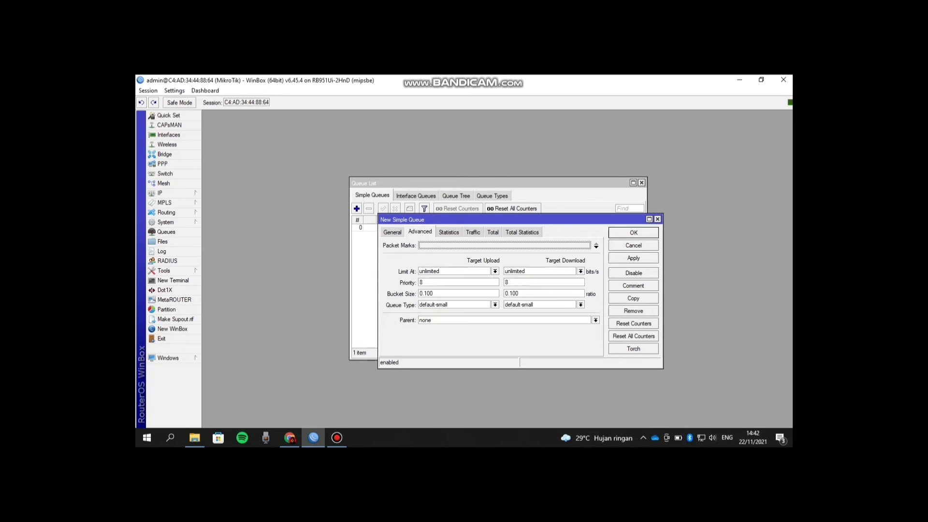
key(Tab)
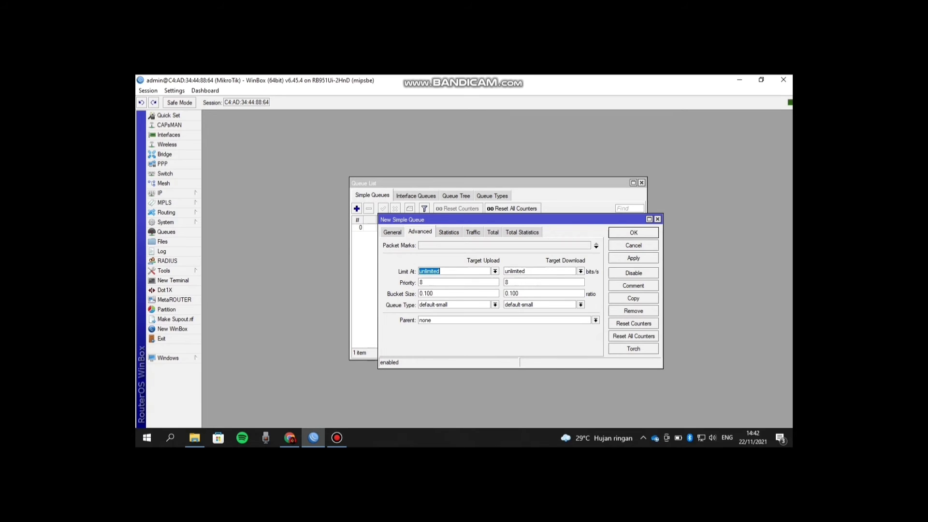
text(64k)
key(Tab)
text(64)
click(633, 258)
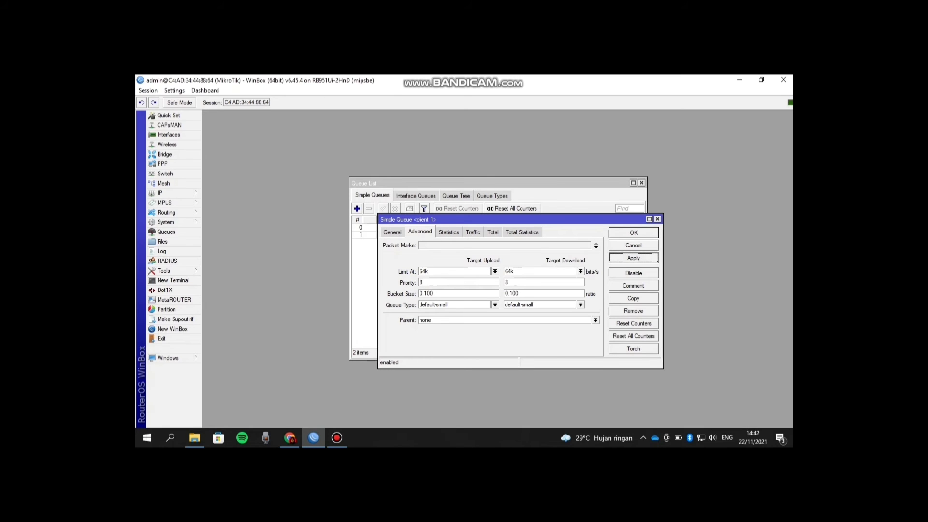
key(Return)
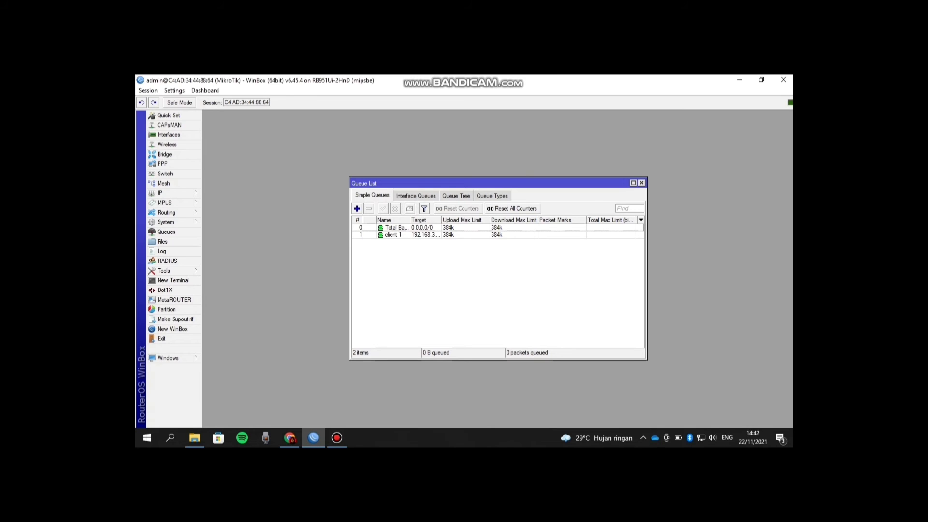
click(356, 208)
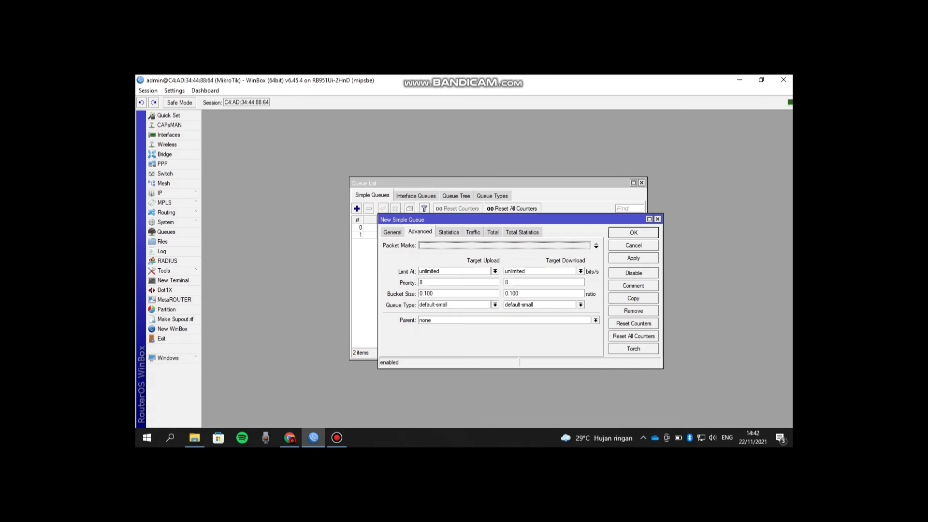
- Add queue 'client 2' for 10.10.3.100 capped at 384k both ways, then return to Speedtest
click(392, 232)
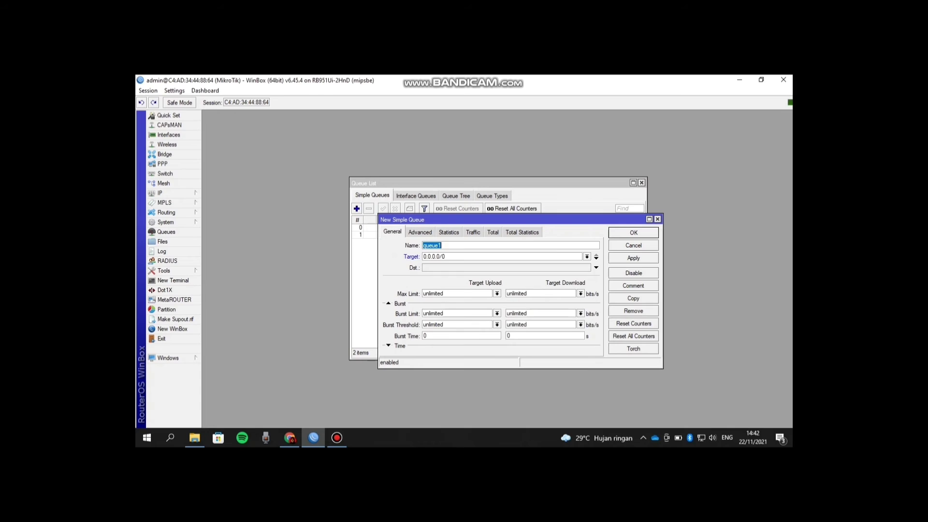
text(client 2)
key(Tab)
text(10.10.3.10)
click(432, 294)
text(3)
click(516, 293)
text(384k)
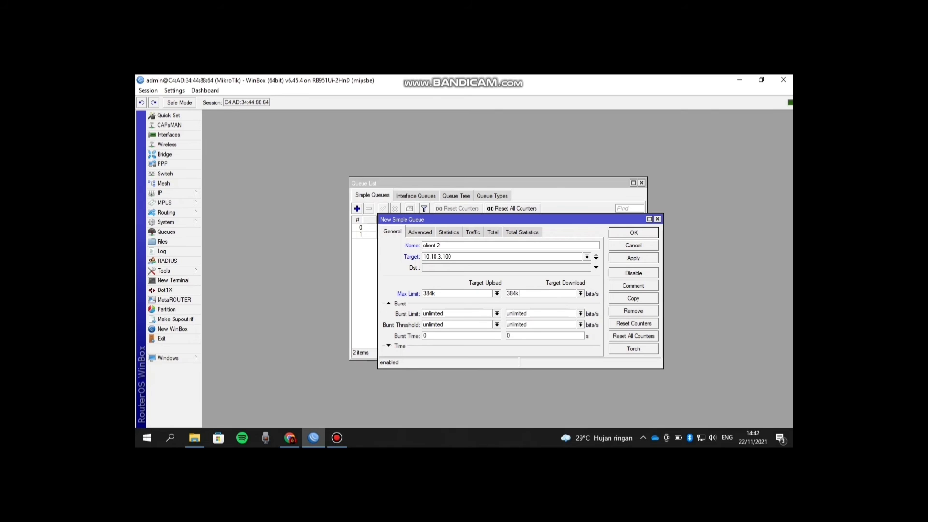
click(634, 258)
key(Return)
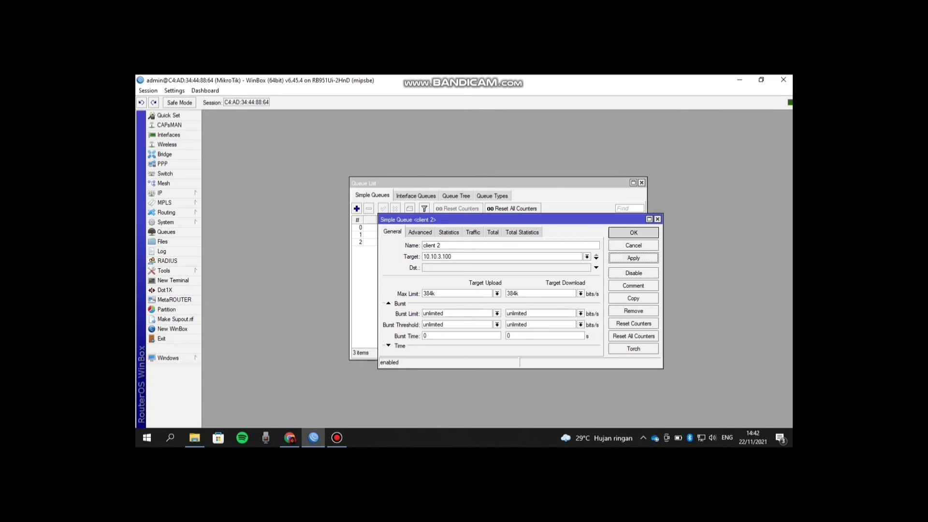
key(alt+Tab)
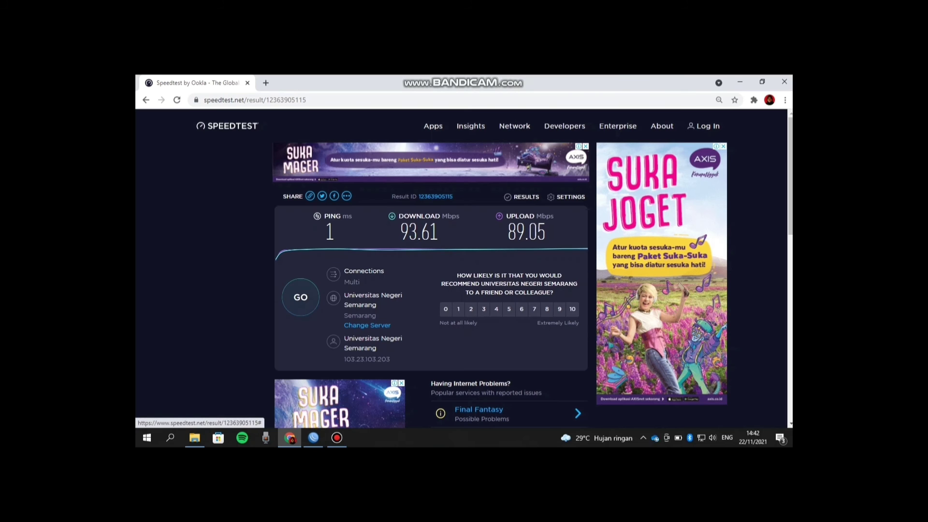
- Rerun Speedtest under the new queues, measuring 0.29 Mbps down and 0.24 Mbps up
click(300, 297)
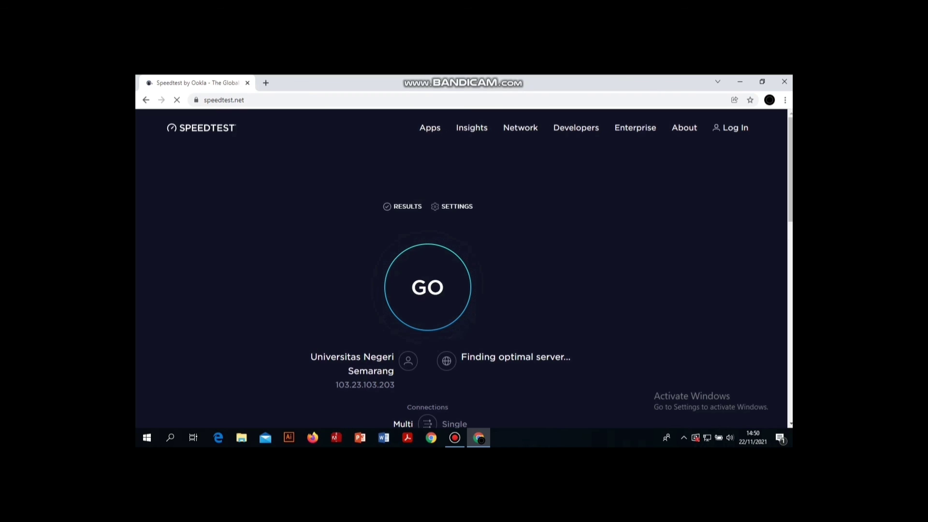
click(428, 287)
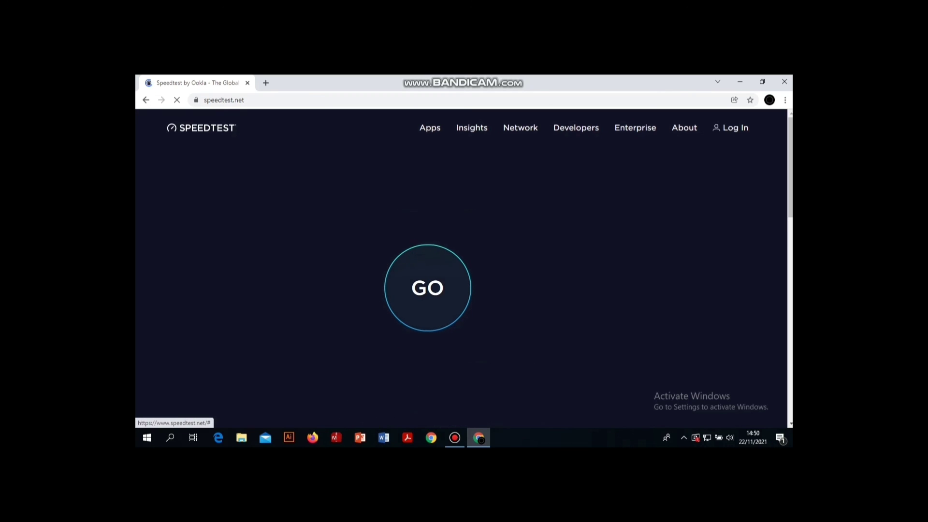